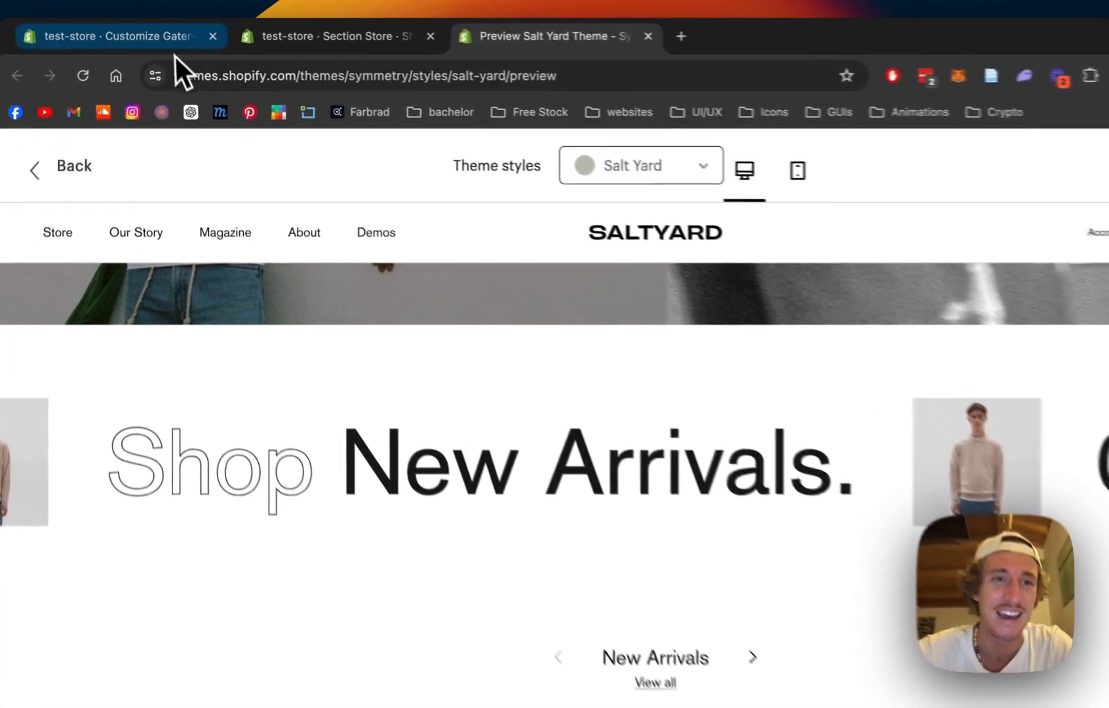
Step: In the Section Store, search for "scrolling text" and view the details of Scrolling text #8
click(180, 33)
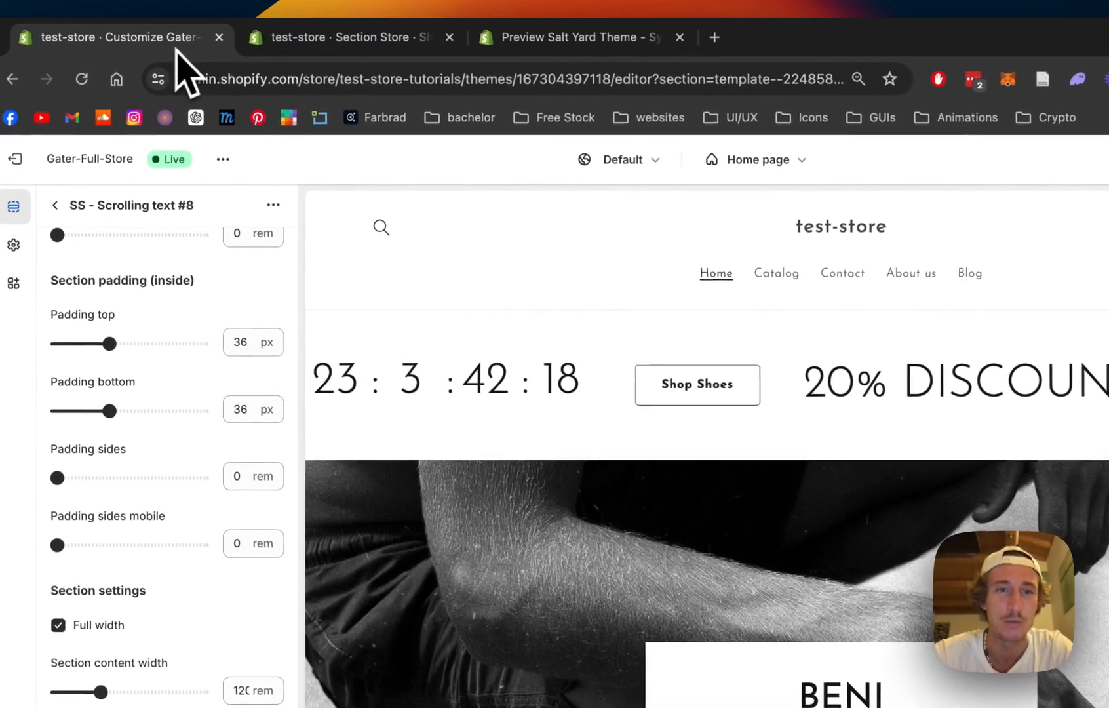
click(348, 36)
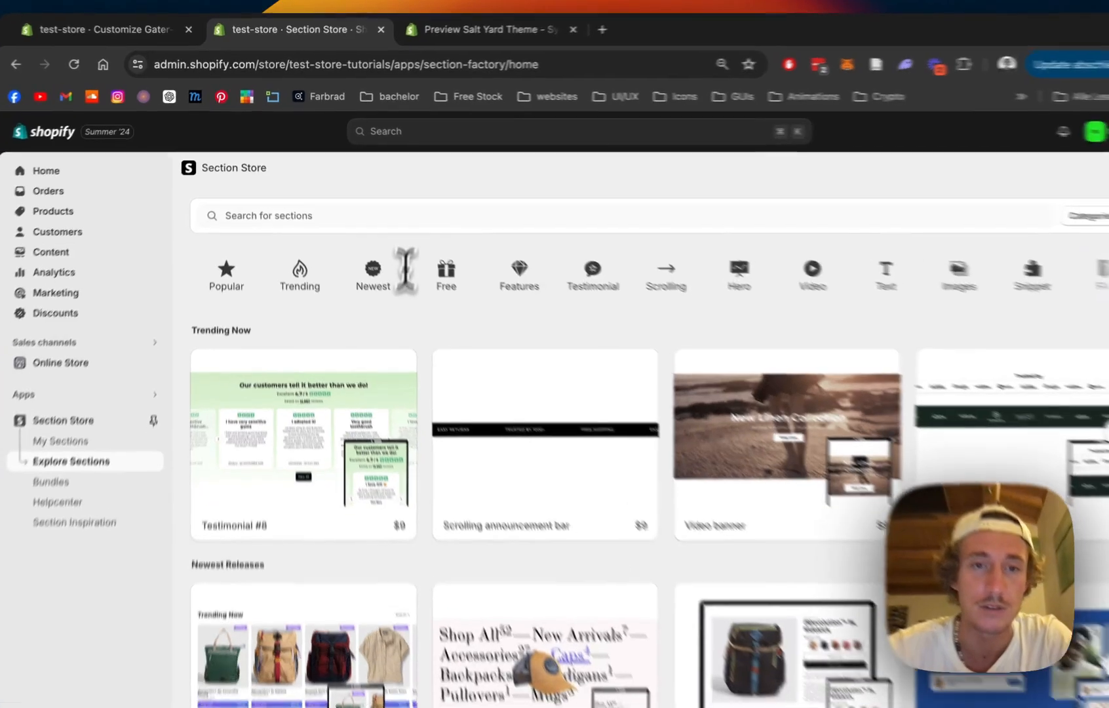
click(398, 205)
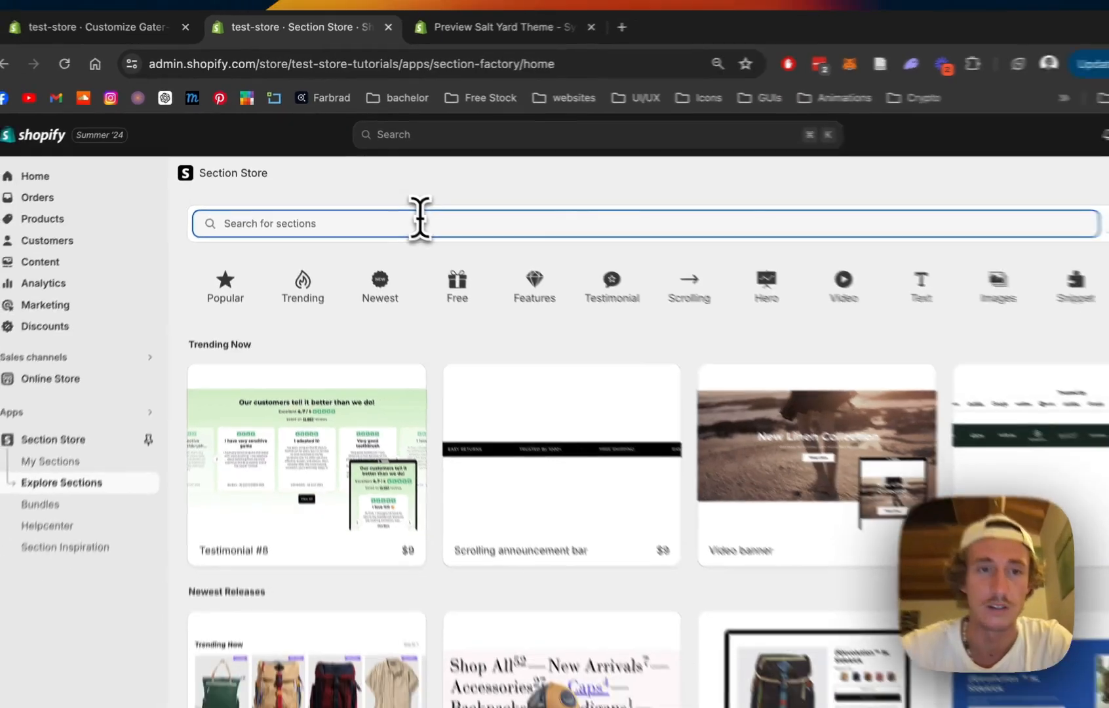
text(scrolling)
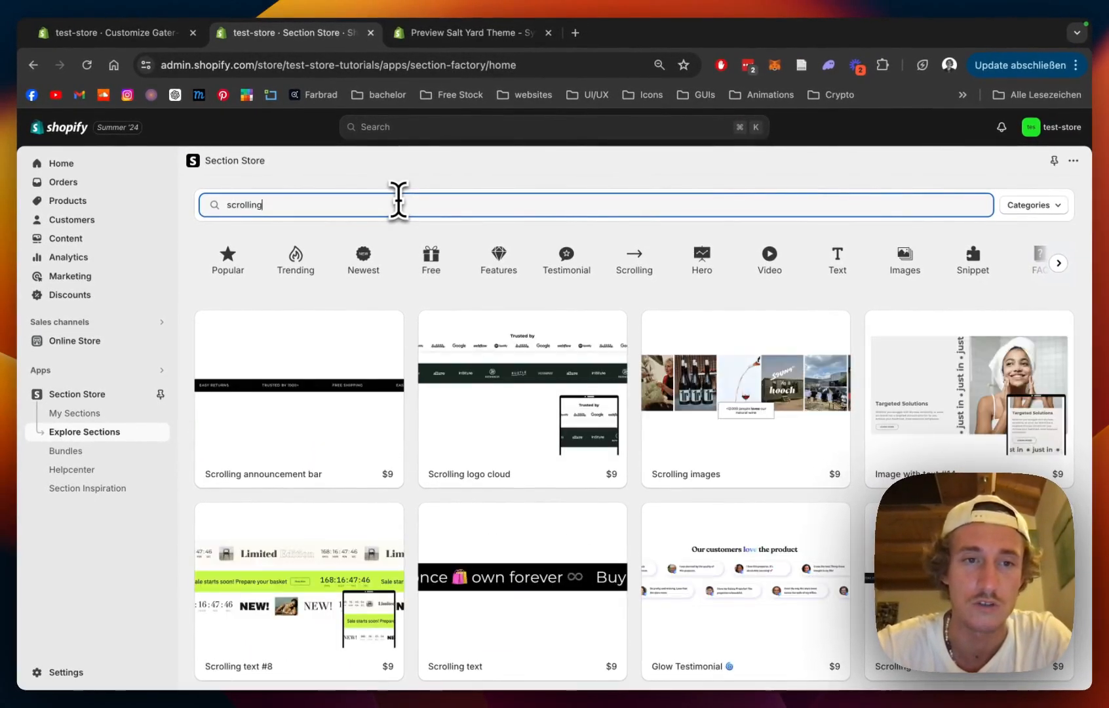
text( text)
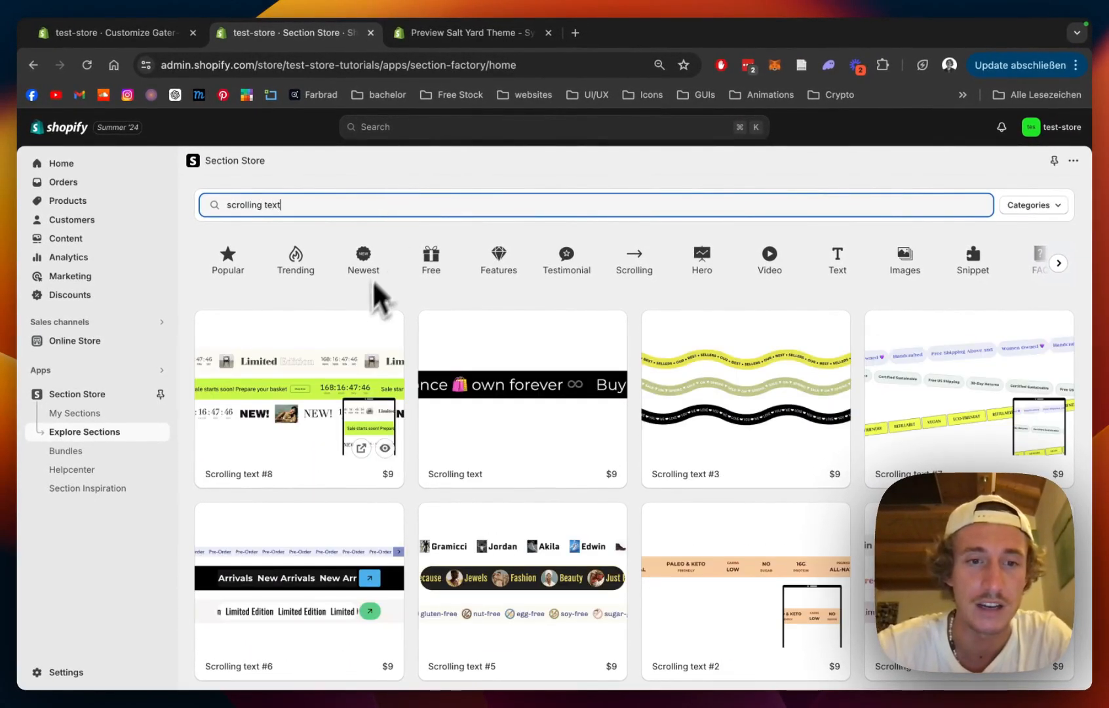
click(316, 391)
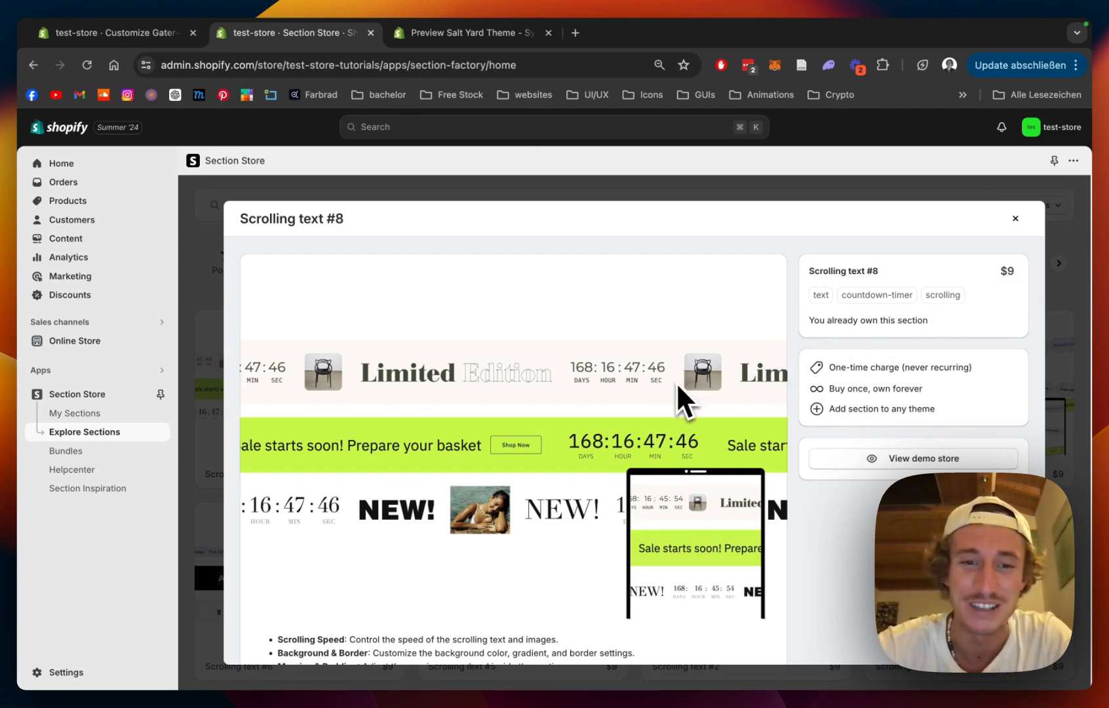
scroll(676, 382, down, 1)
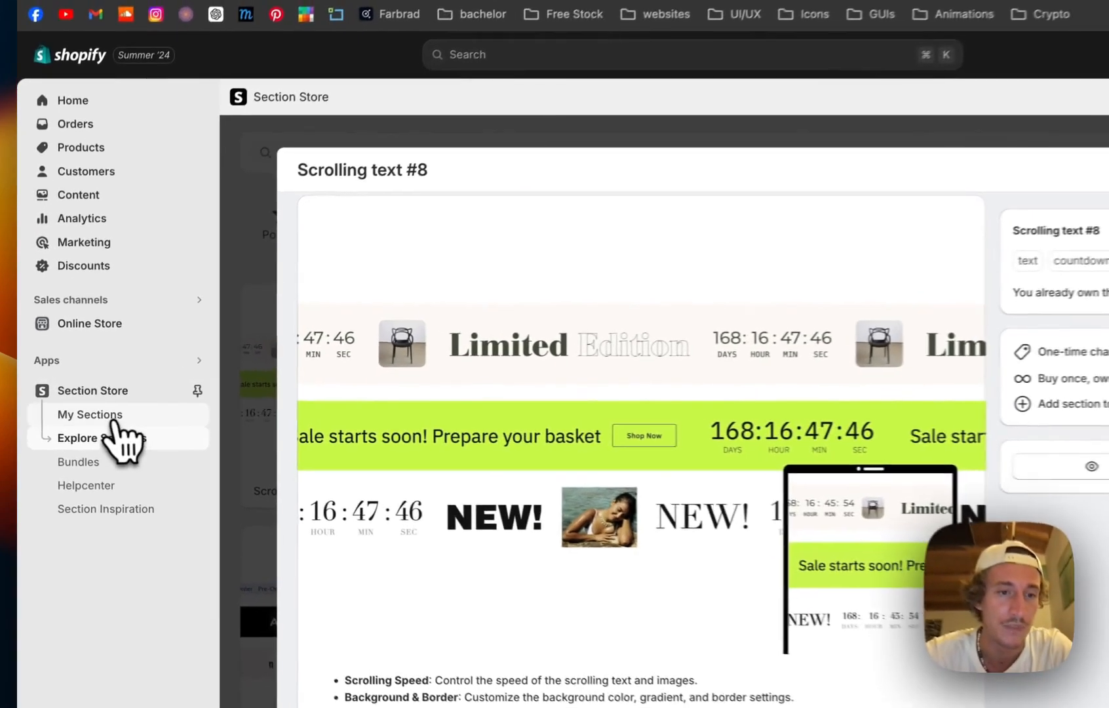
Step: Go to the owned sections and look through the themes offered for adding and customizing sections
click(91, 417)
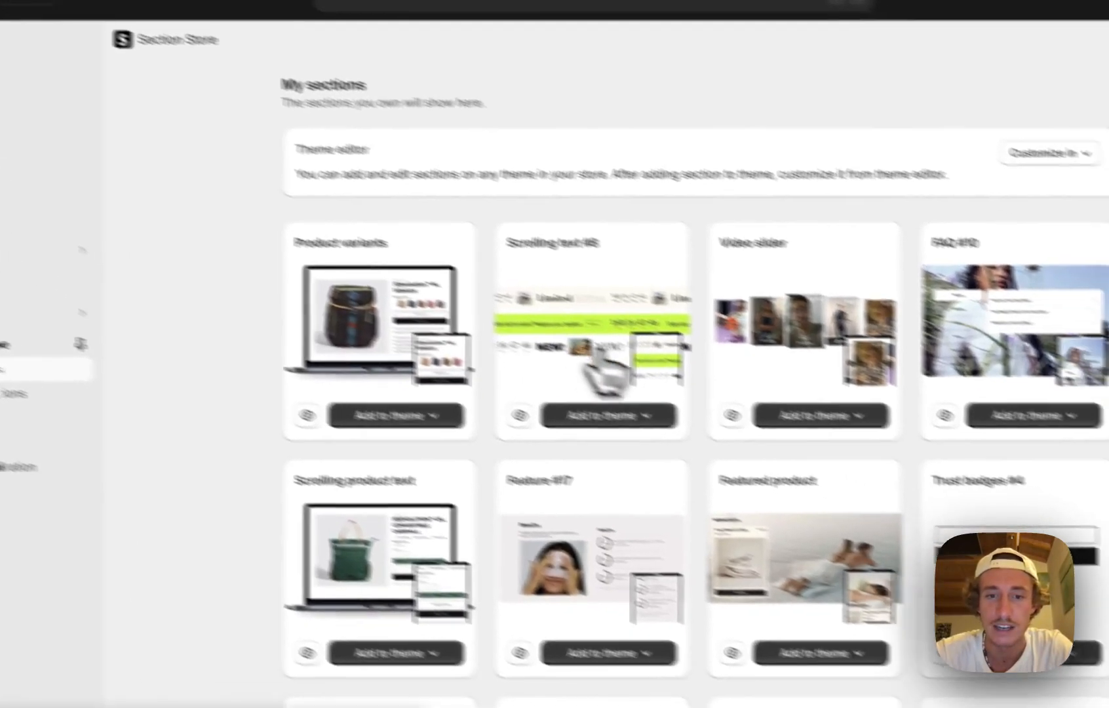
click(727, 462)
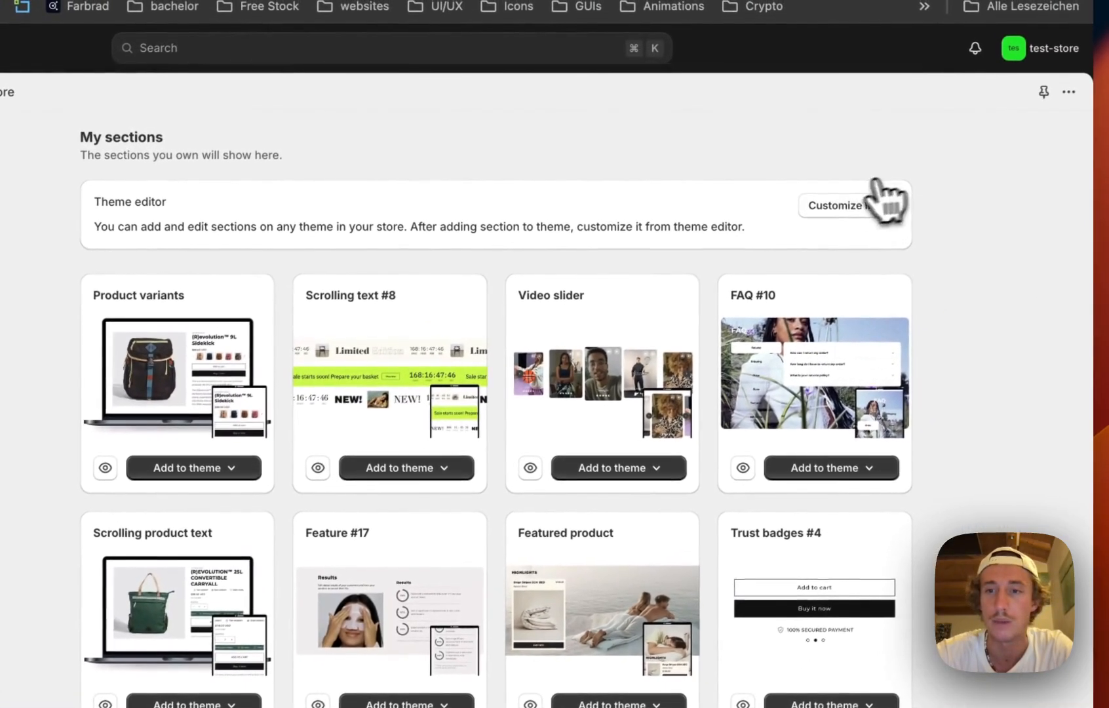
click(958, 119)
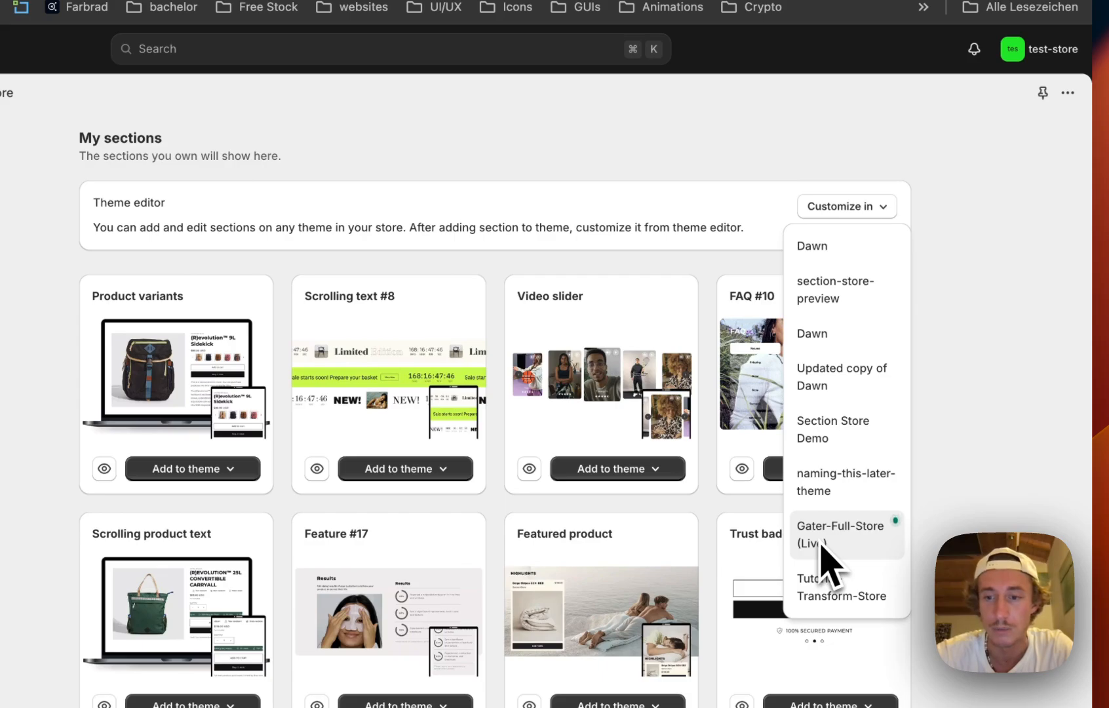
click(987, 331)
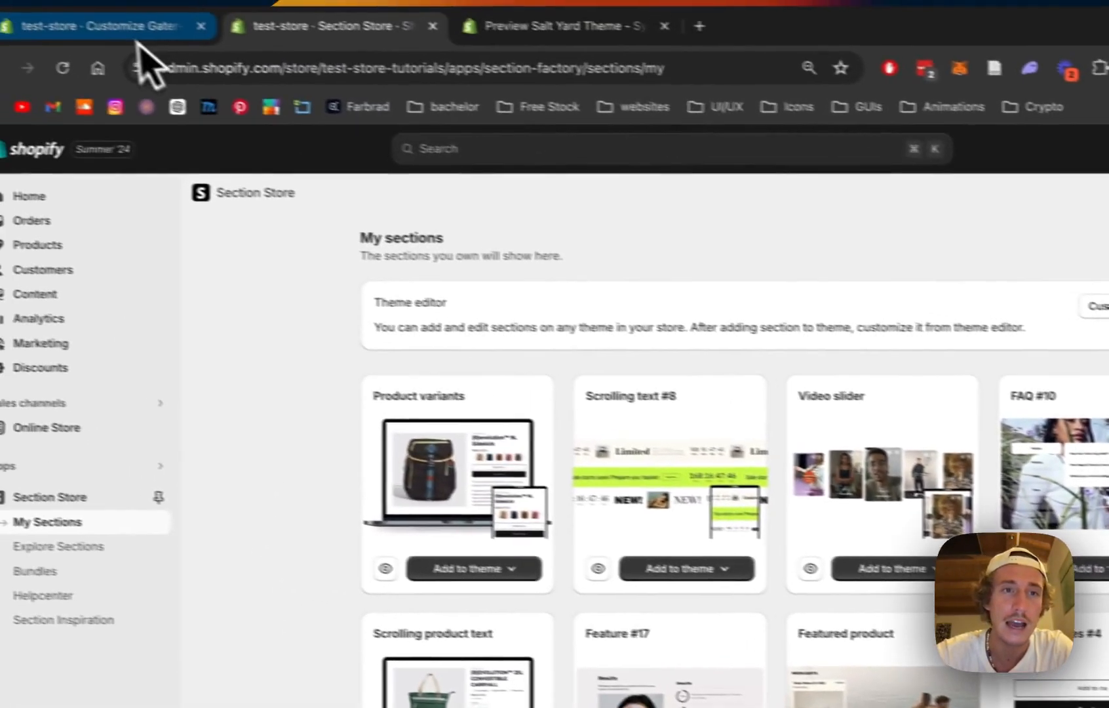
Step: In the Gater-Full-Store theme editor, delete the existing SS - Scrolling text #8 section from the home page
click(149, 35)
click(81, 202)
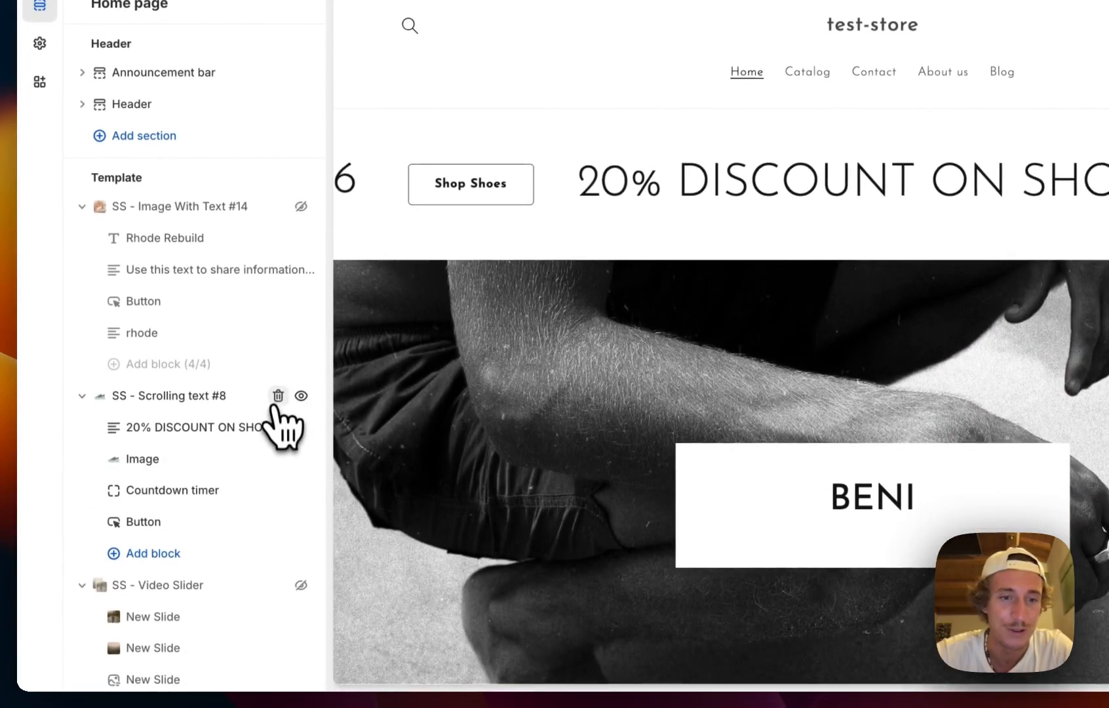
click(278, 394)
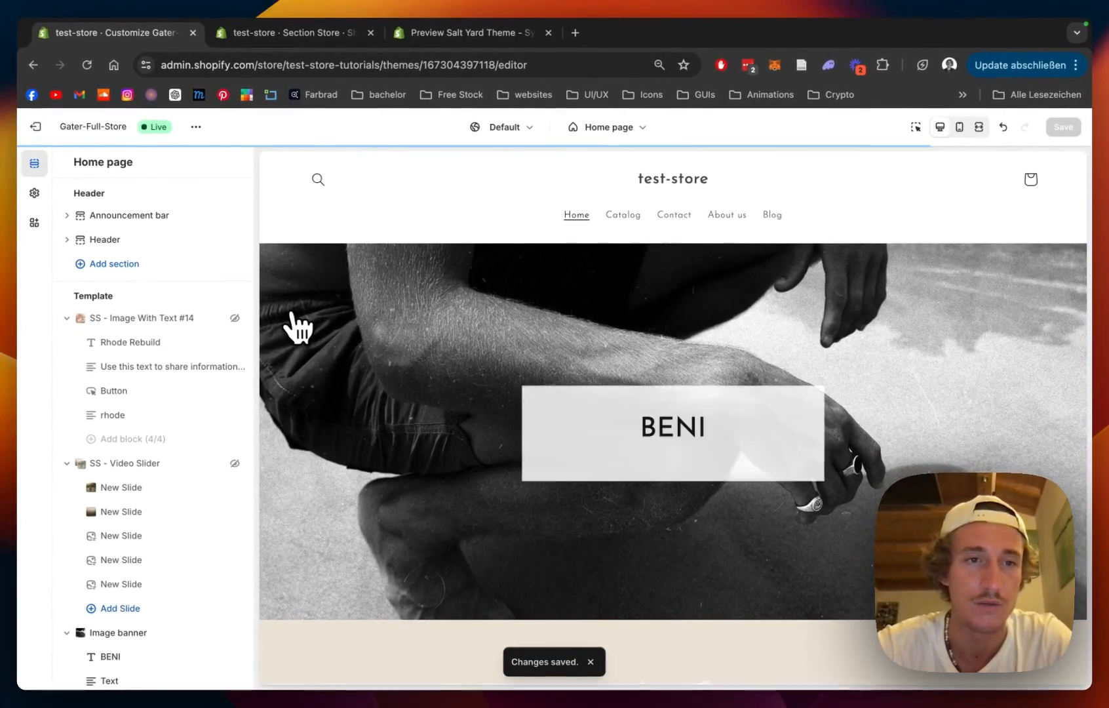
Step: Add a new SS - Scrolling text #8 section to the home page template below the Image banner
scroll(203, 357, down, 10)
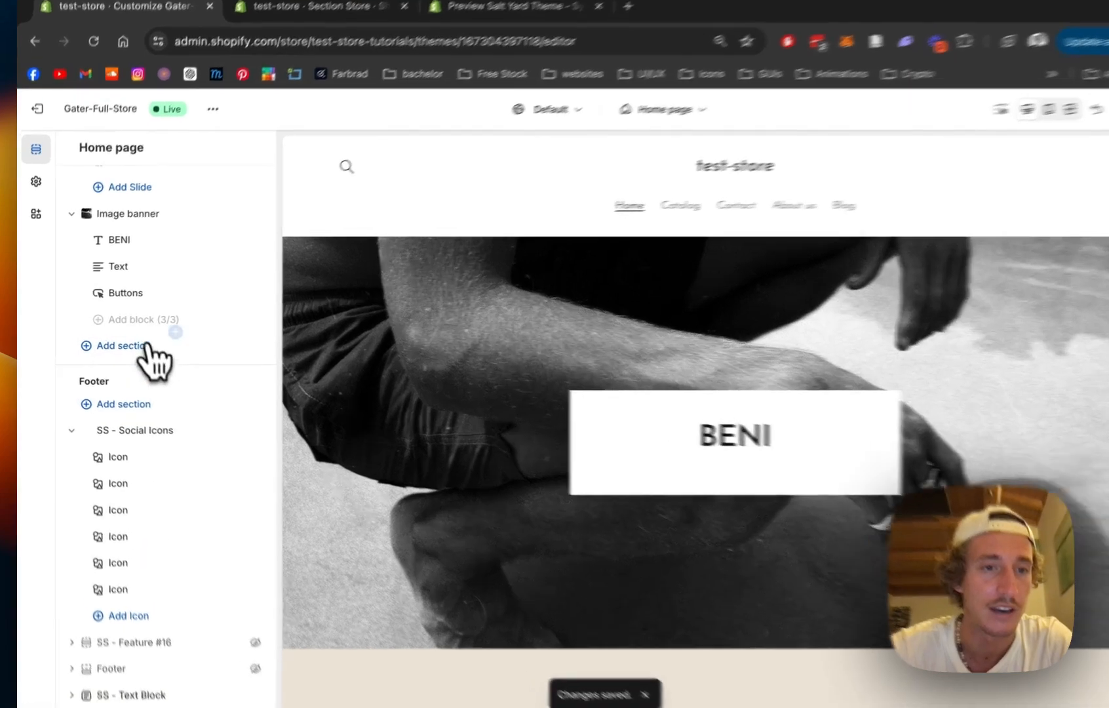
click(124, 343)
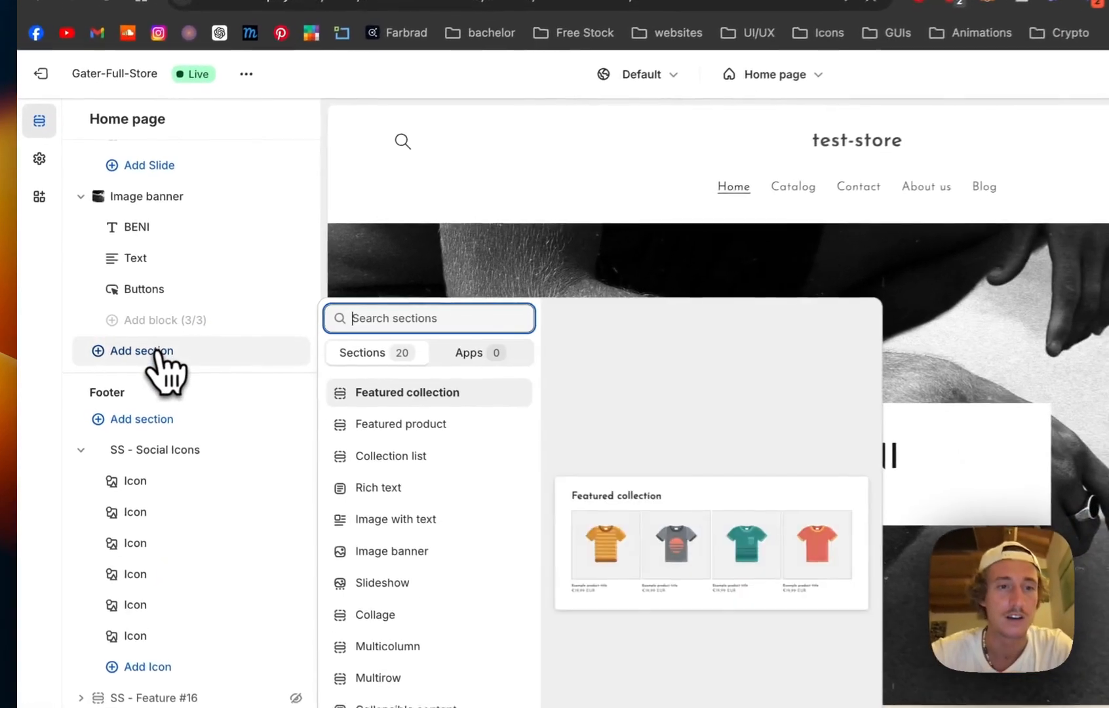
text(scrolling text #8)
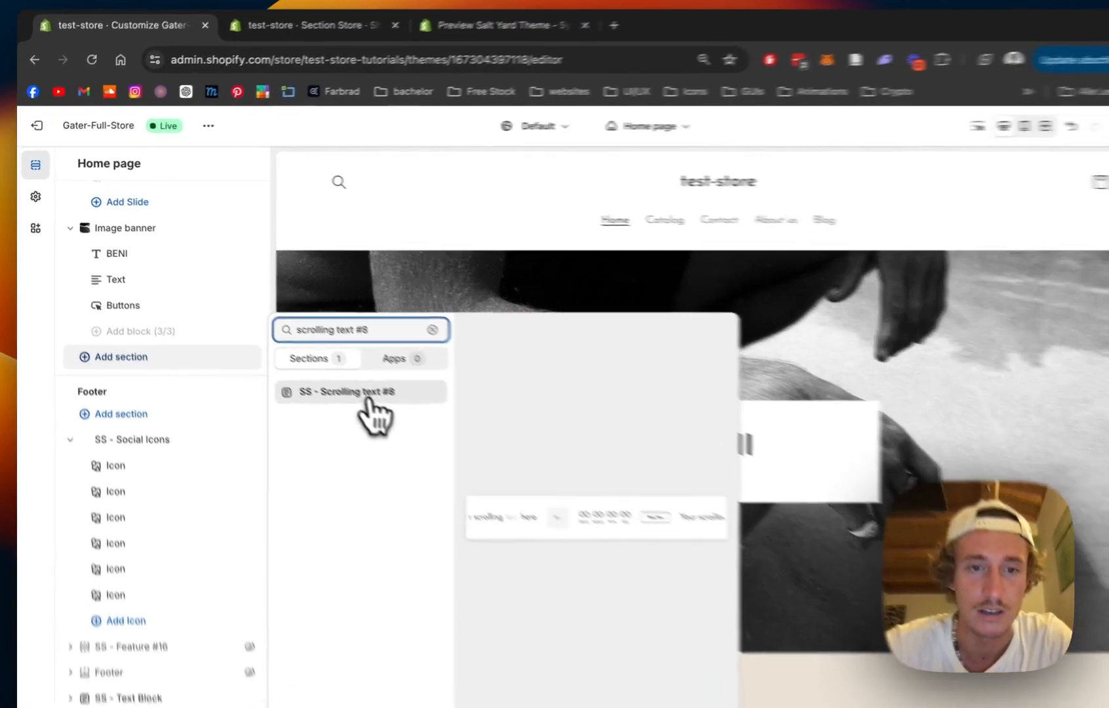
click(354, 379)
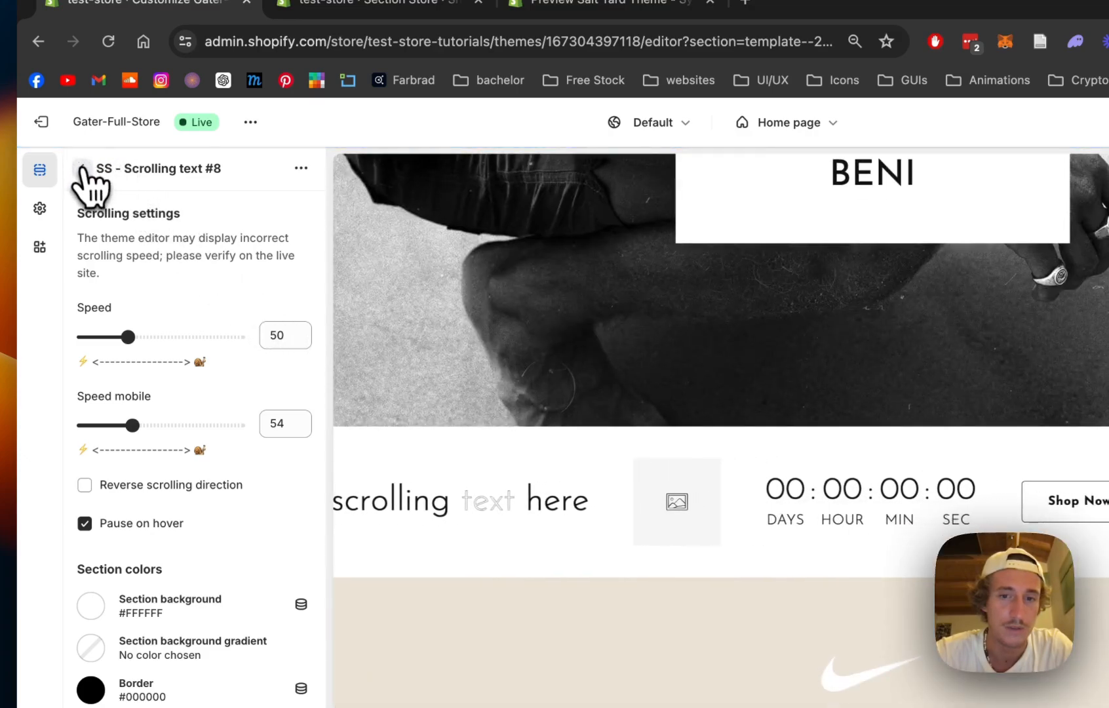
Step: Save the theme and move the SS - Scrolling text #8 section to the beginning of the Template group
click(83, 171)
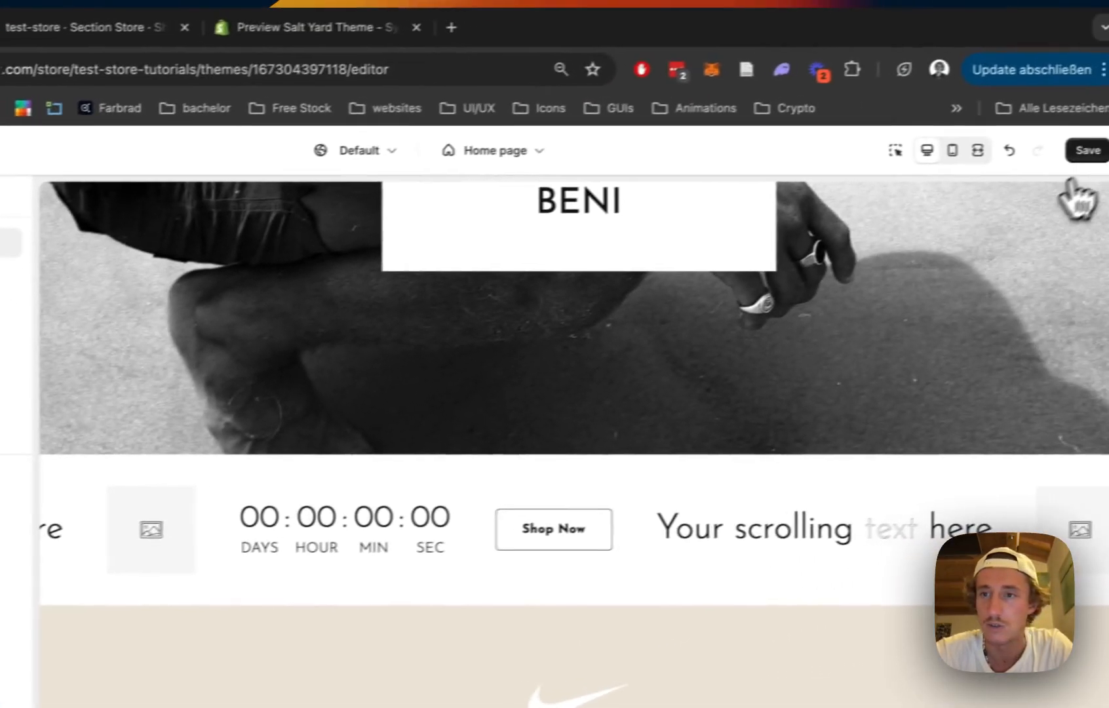
click(1093, 153)
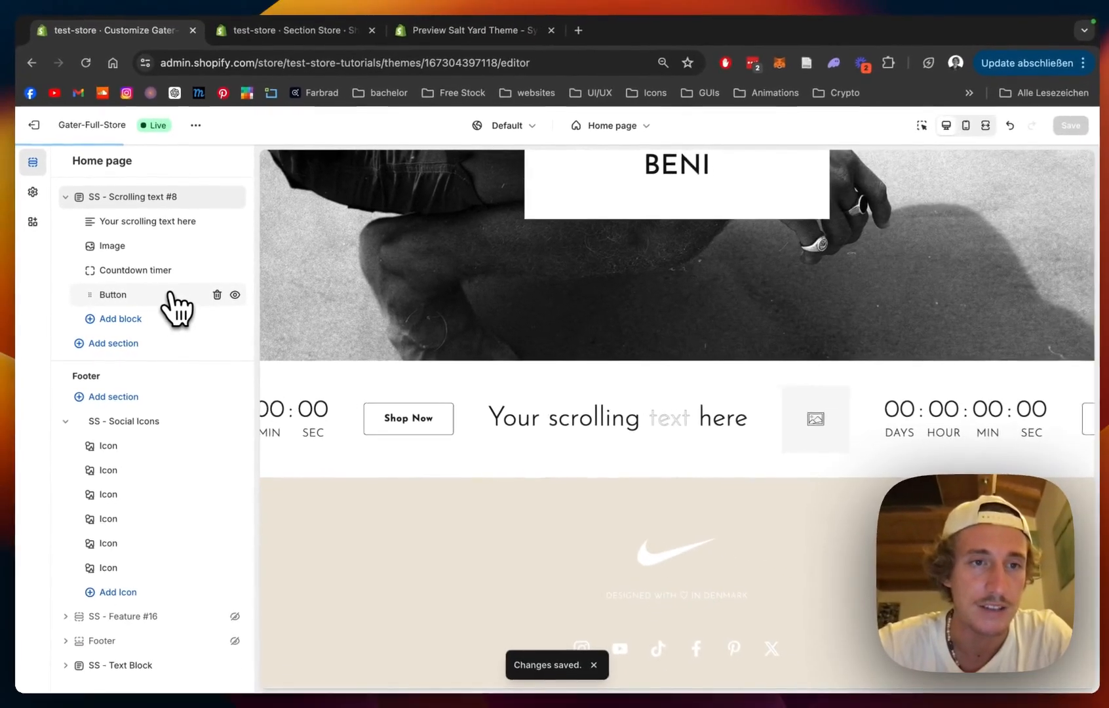
scroll(178, 310, up, 3)
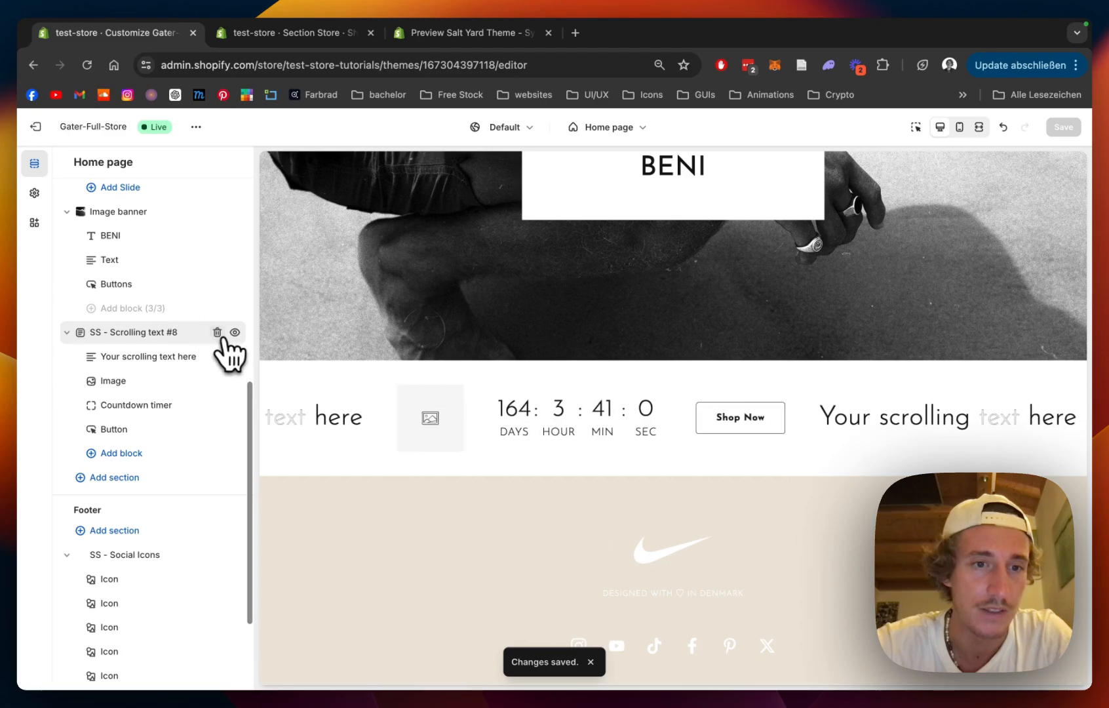
drag(97, 338, 95, 372)
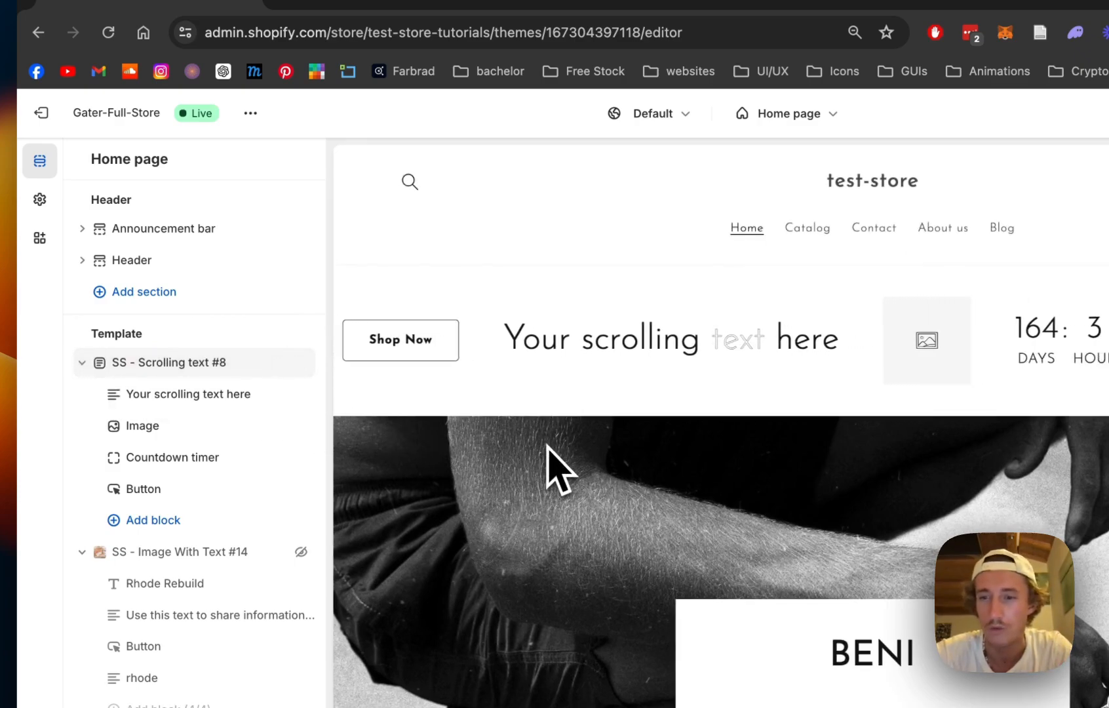
Step: Set the scrolling section's text block to "20% DISCOUNT ON EVERYTHING"
click(180, 396)
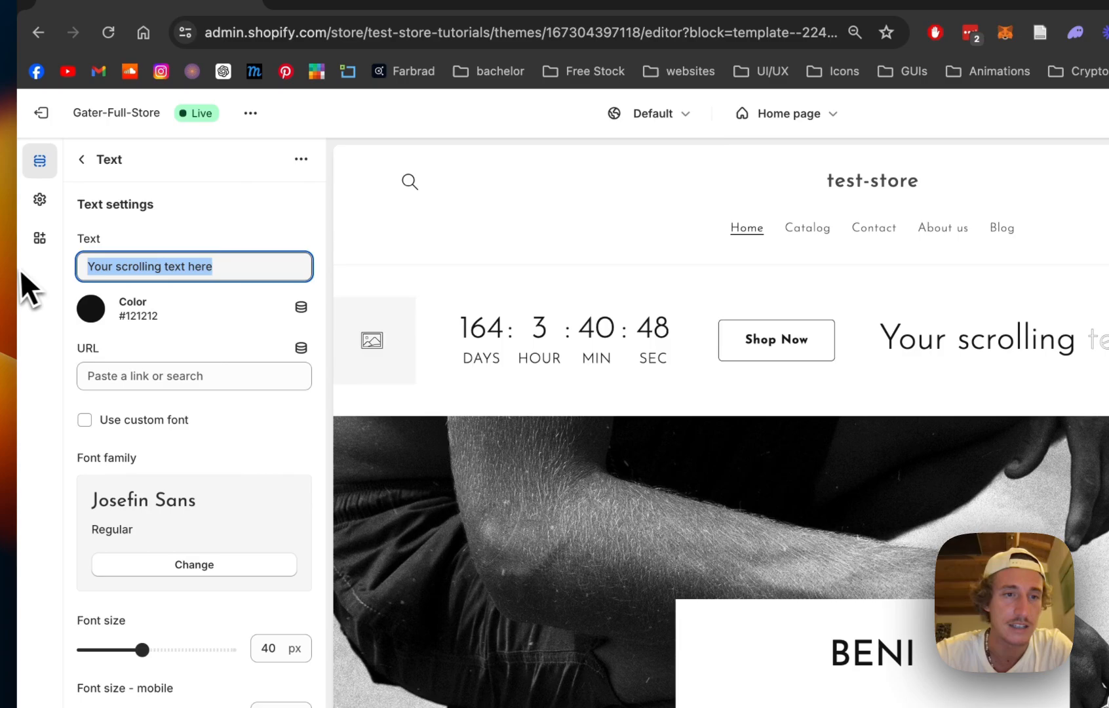
mouse_move(19, 277)
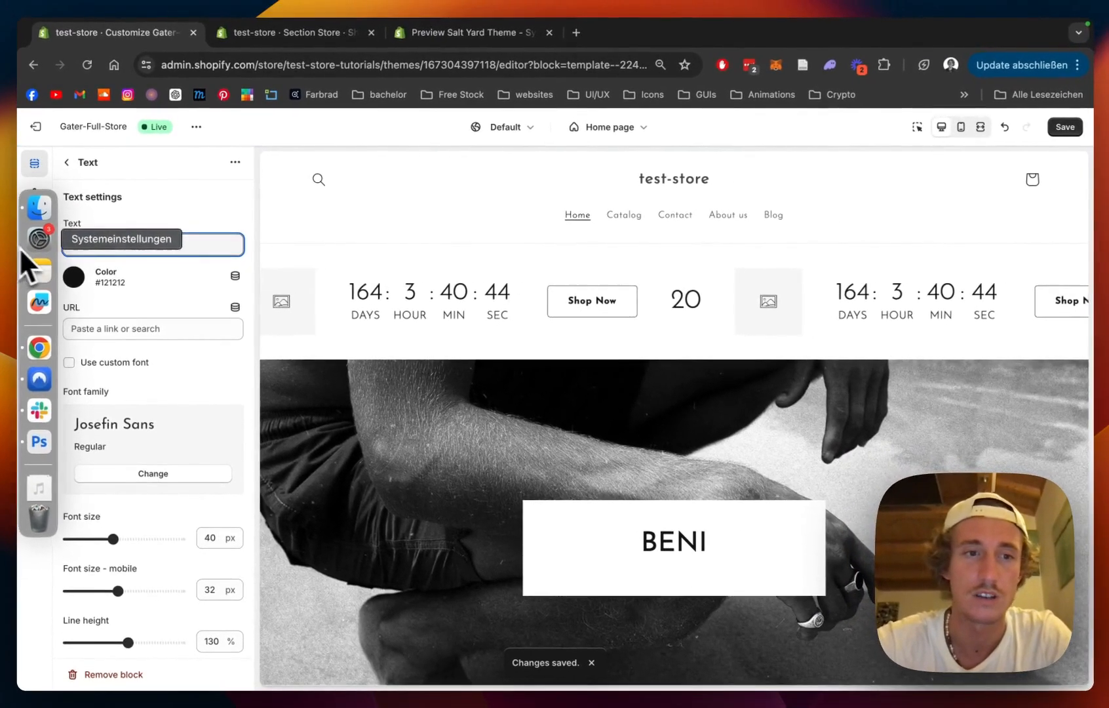
text(O)
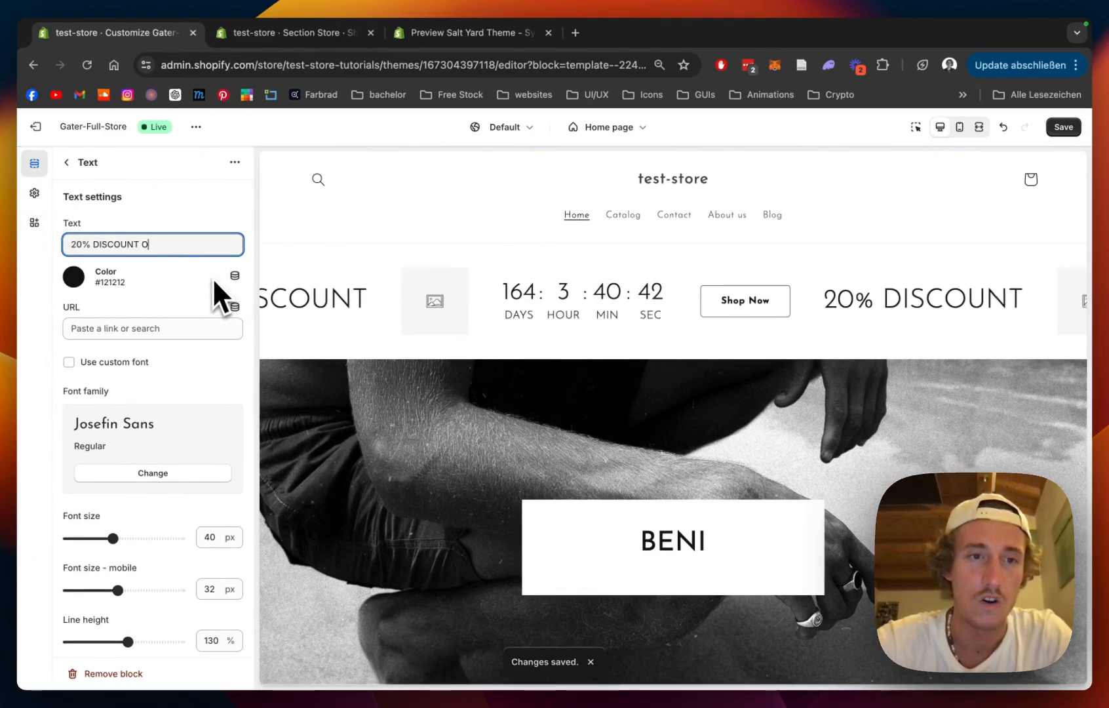
text(N EVERYTHING)
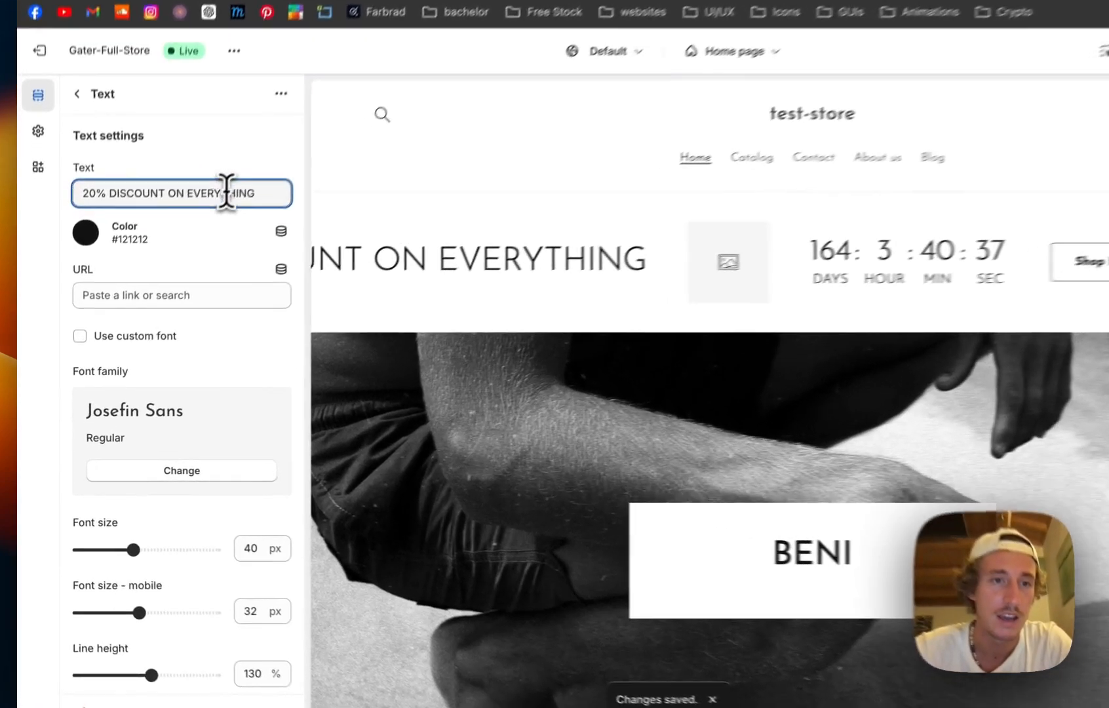
Step: Copy the word DISCOUNT from the block's text and use it as the text to stencil
double_click(190, 245)
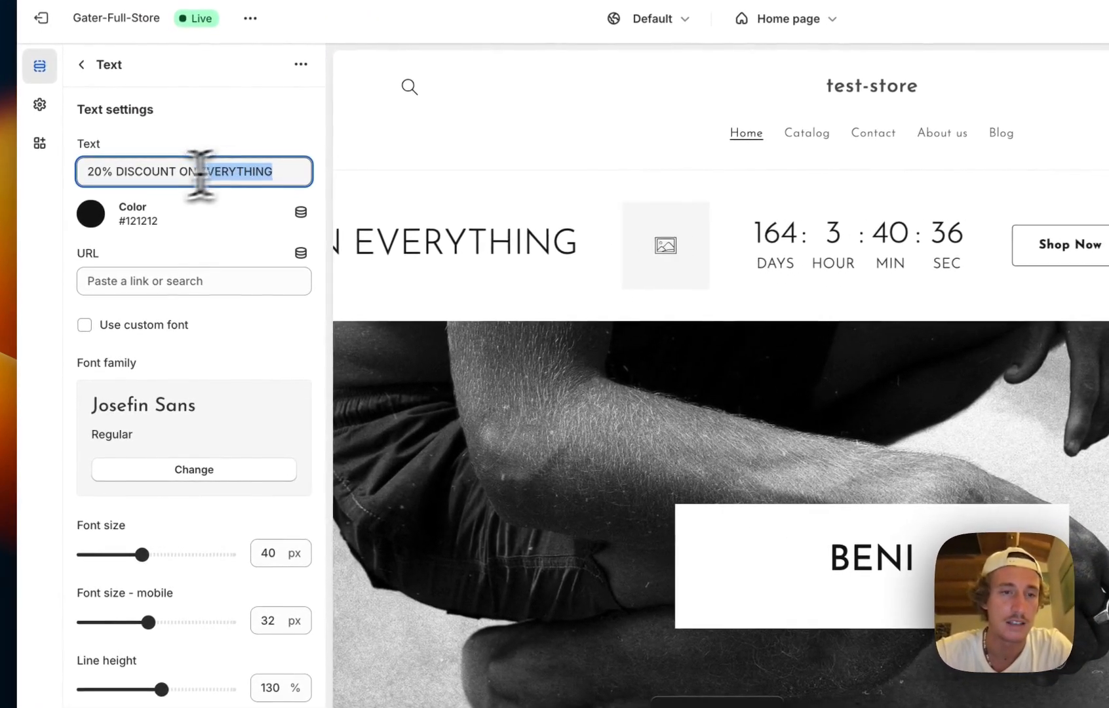
double_click(118, 245)
key(ctrl+c)
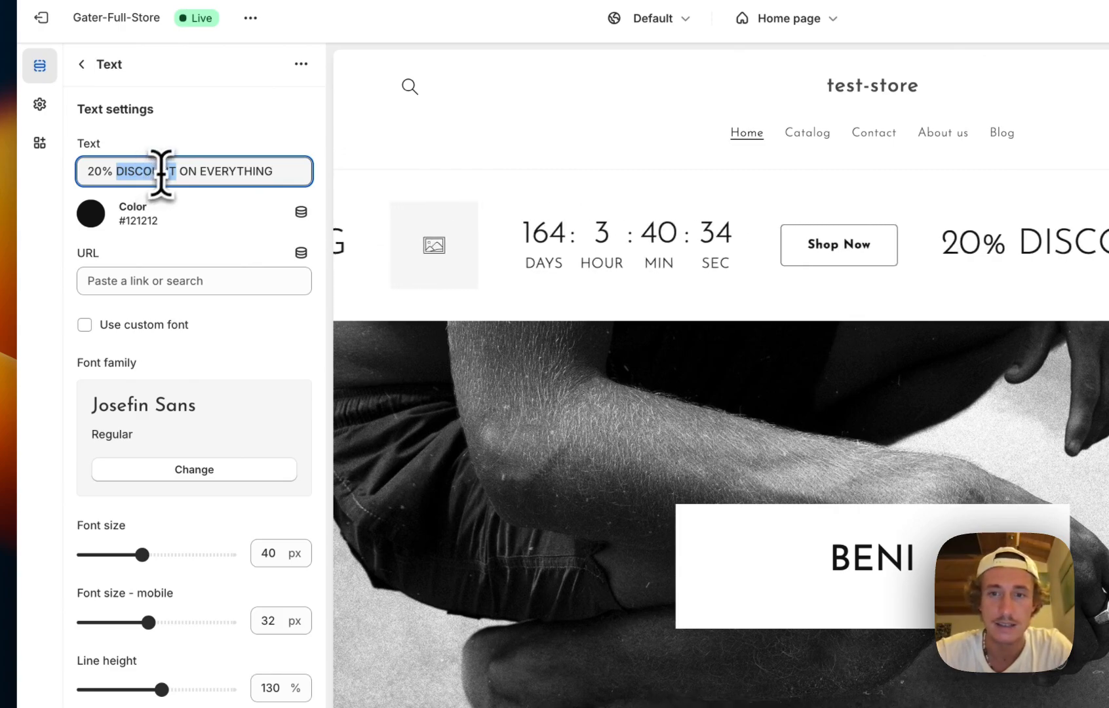
scroll(192, 169, down, 6)
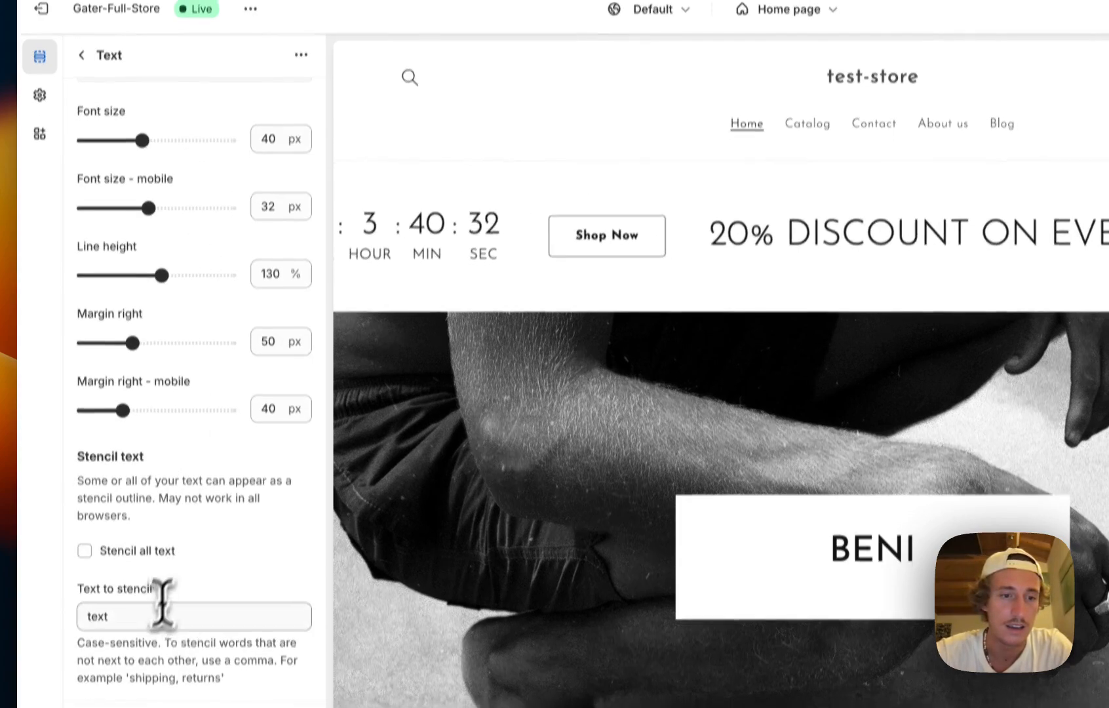
click(140, 630)
key(ctrl+a)
key(ctrl+v)
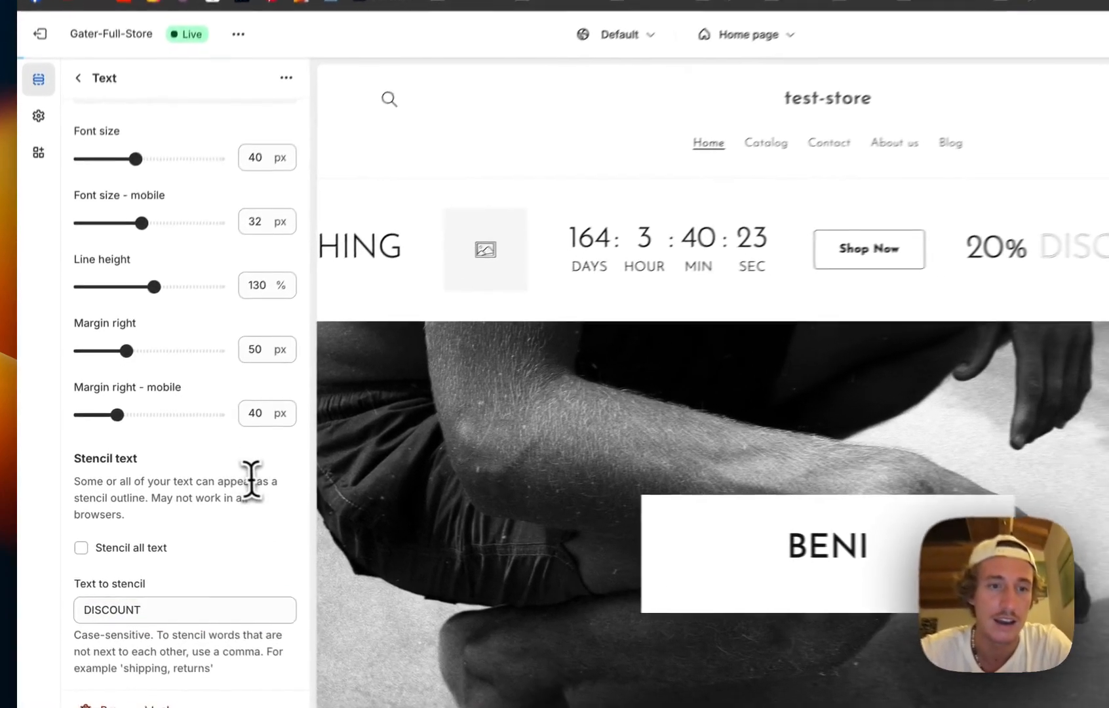
Step: Enable the custom font for the text block and set its font family to Akko
scroll(210, 498, up, 5)
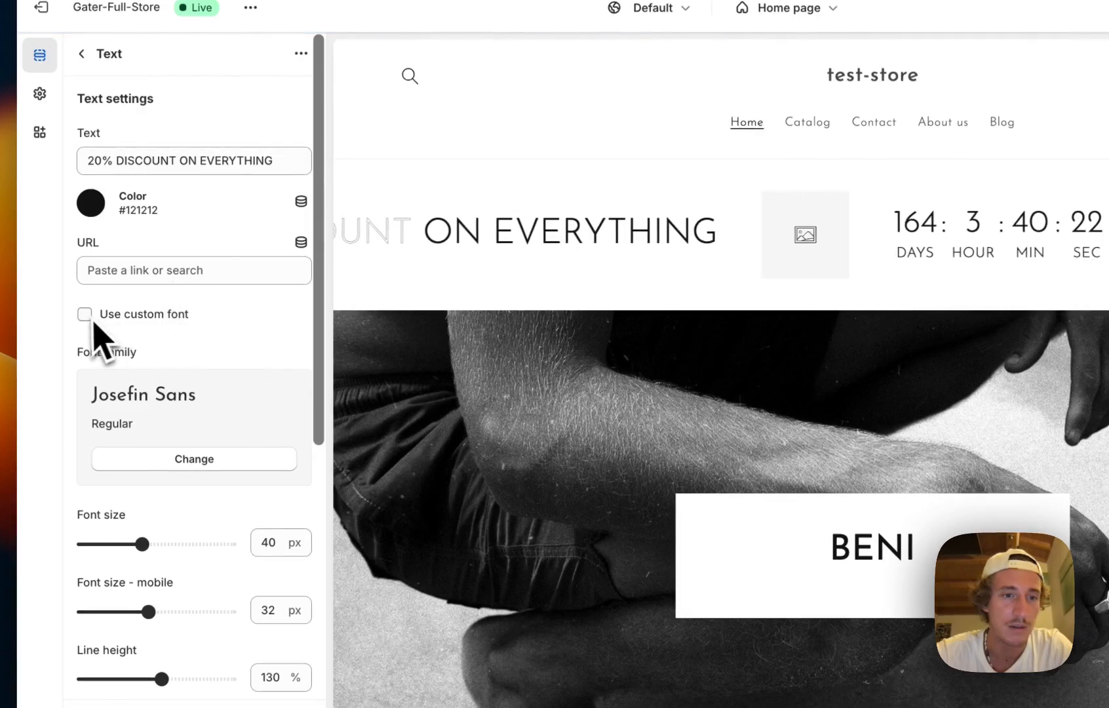
click(165, 462)
scroll(131, 240, down, 5)
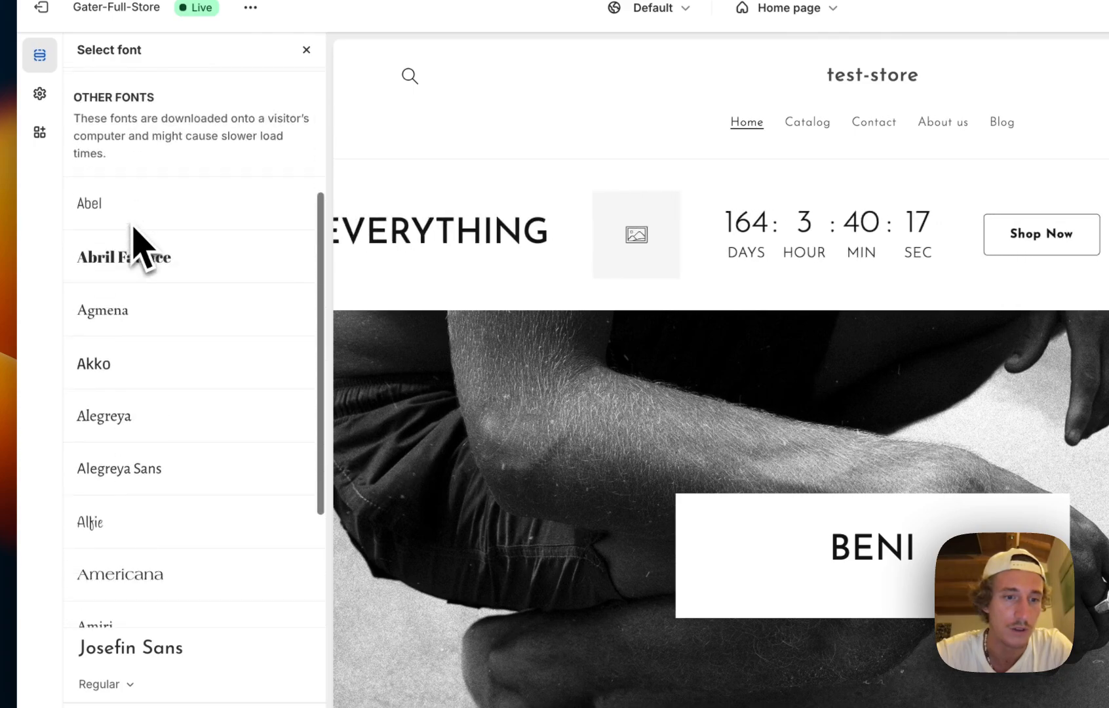
click(140, 341)
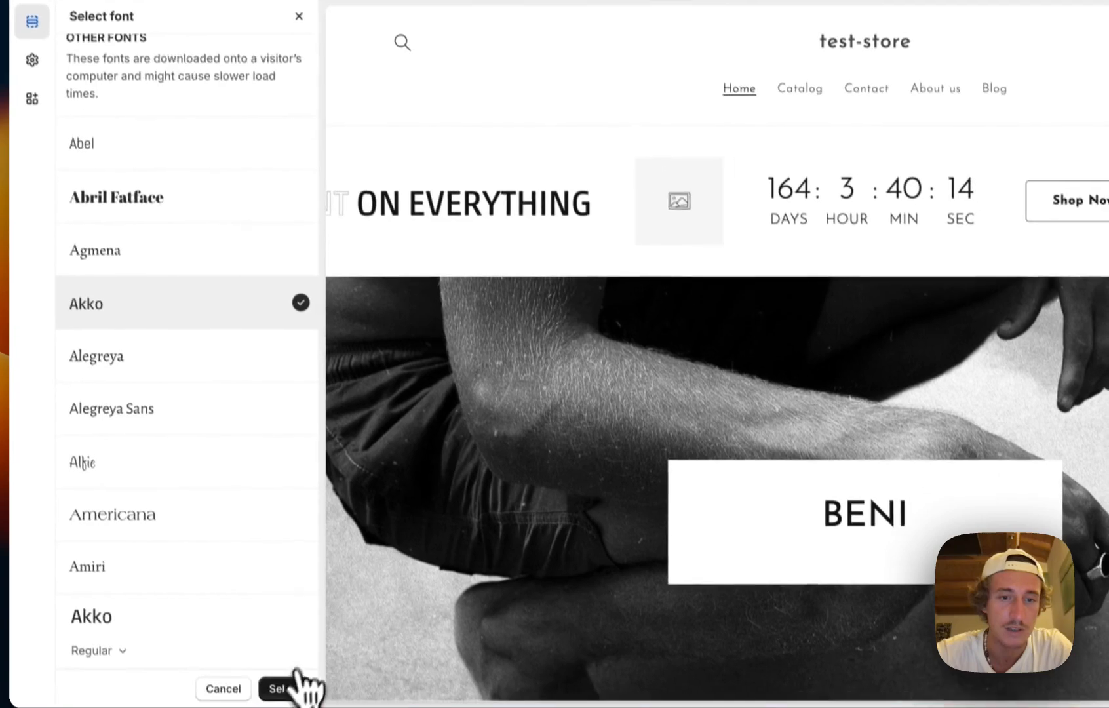
click(285, 687)
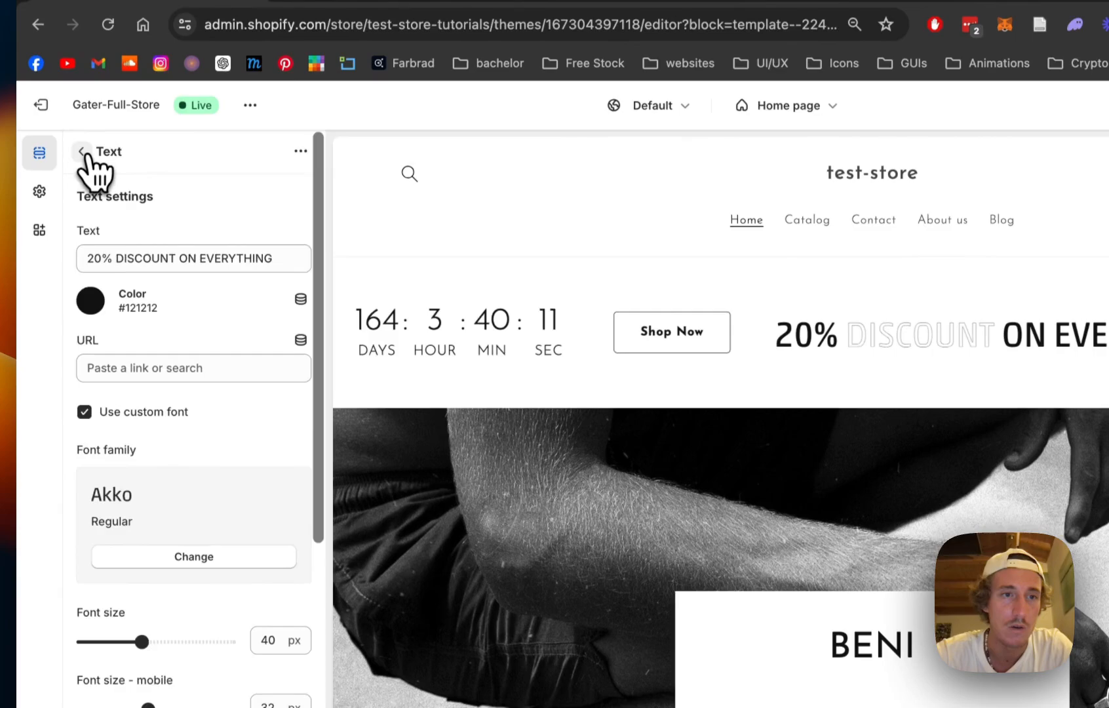
click(70, 3)
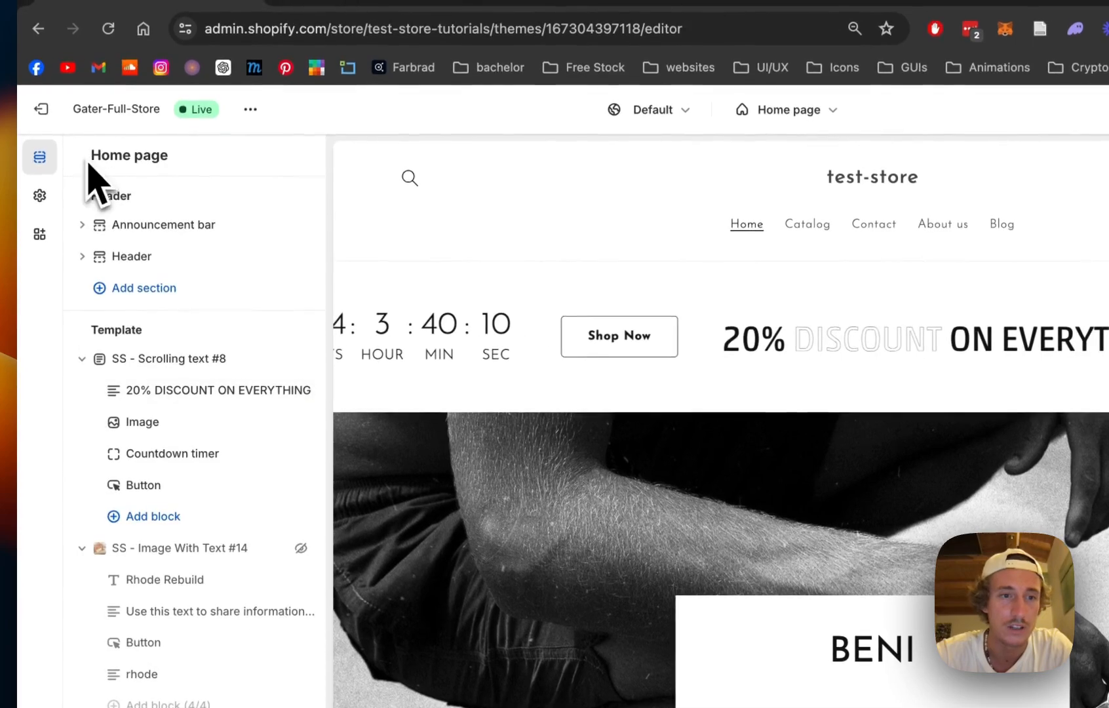
click(176, 428)
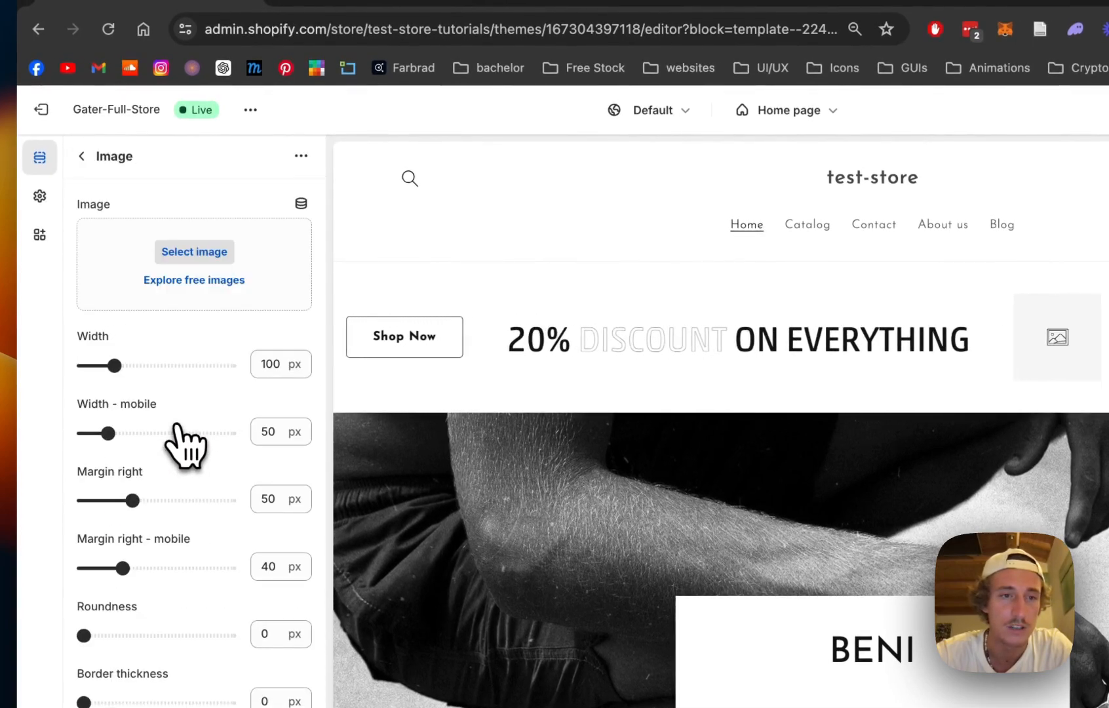
click(190, 253)
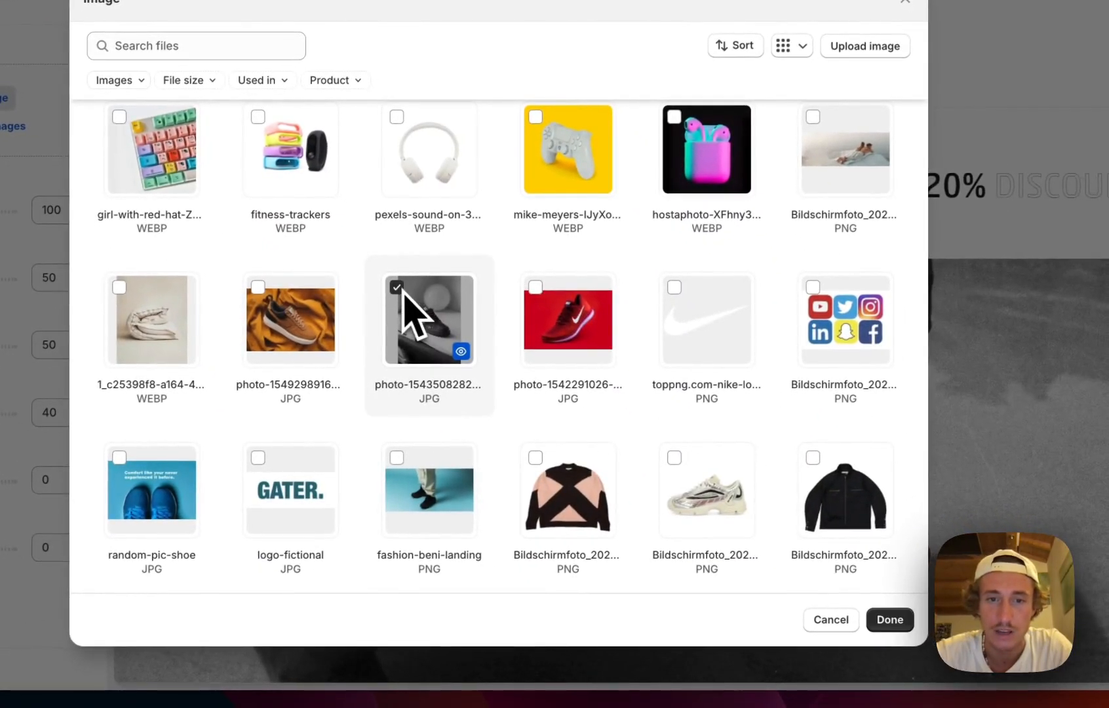
click(890, 620)
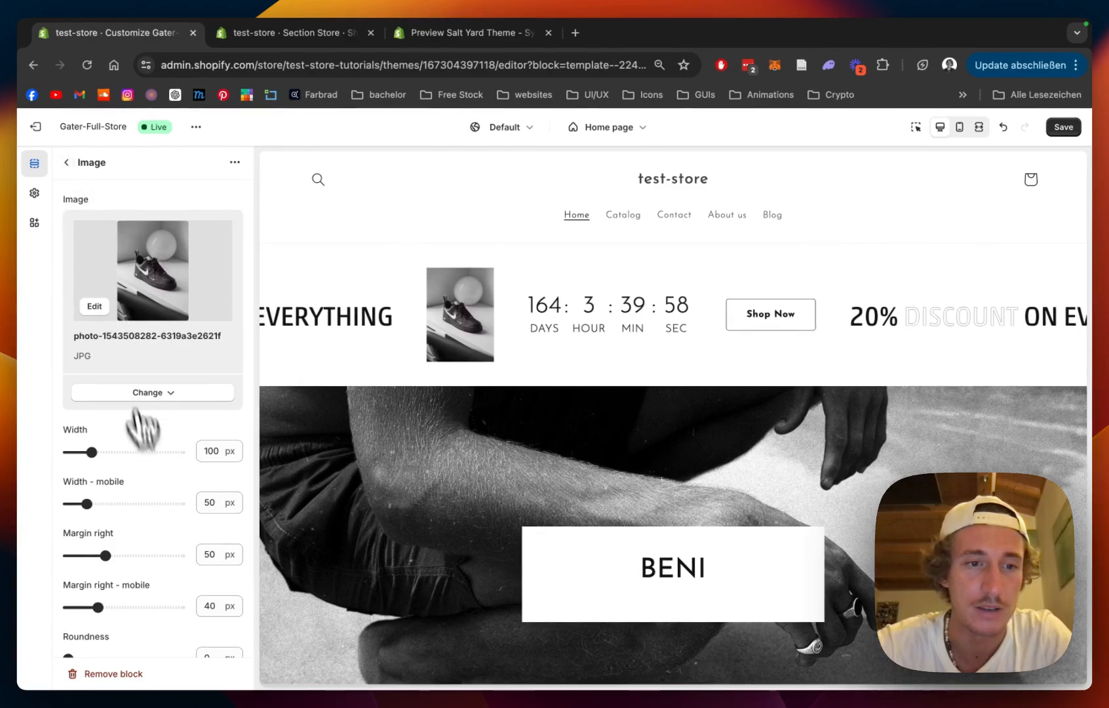
scroll(148, 445, down, 3)
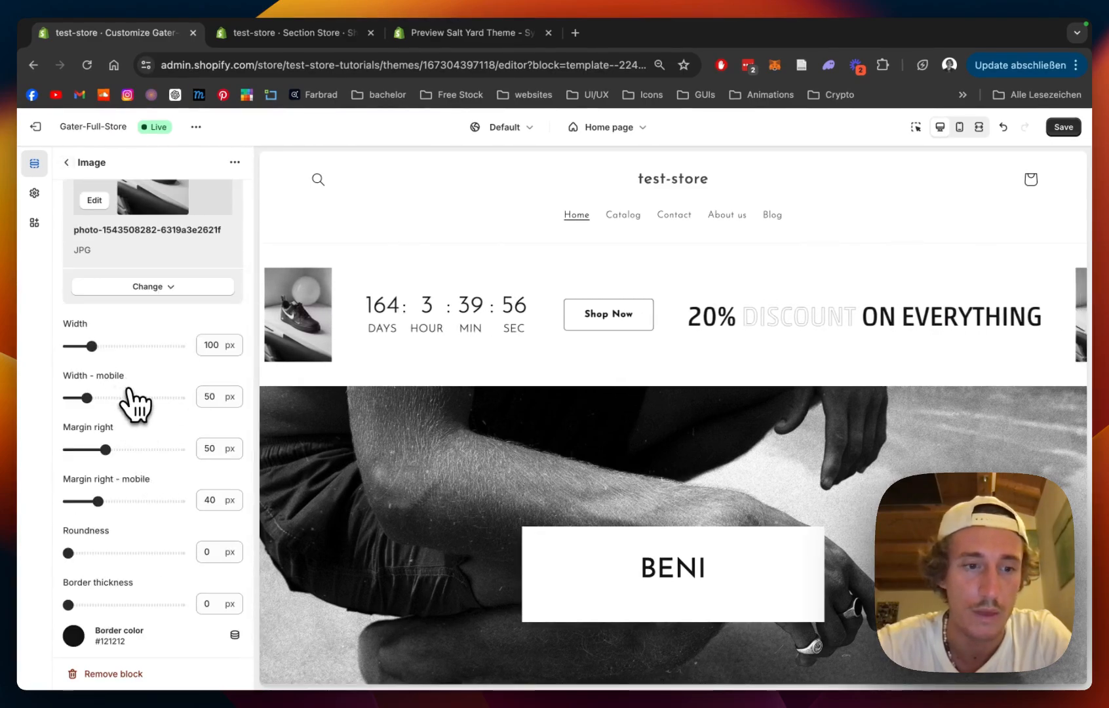
scroll(131, 396, up, 1)
click(66, 162)
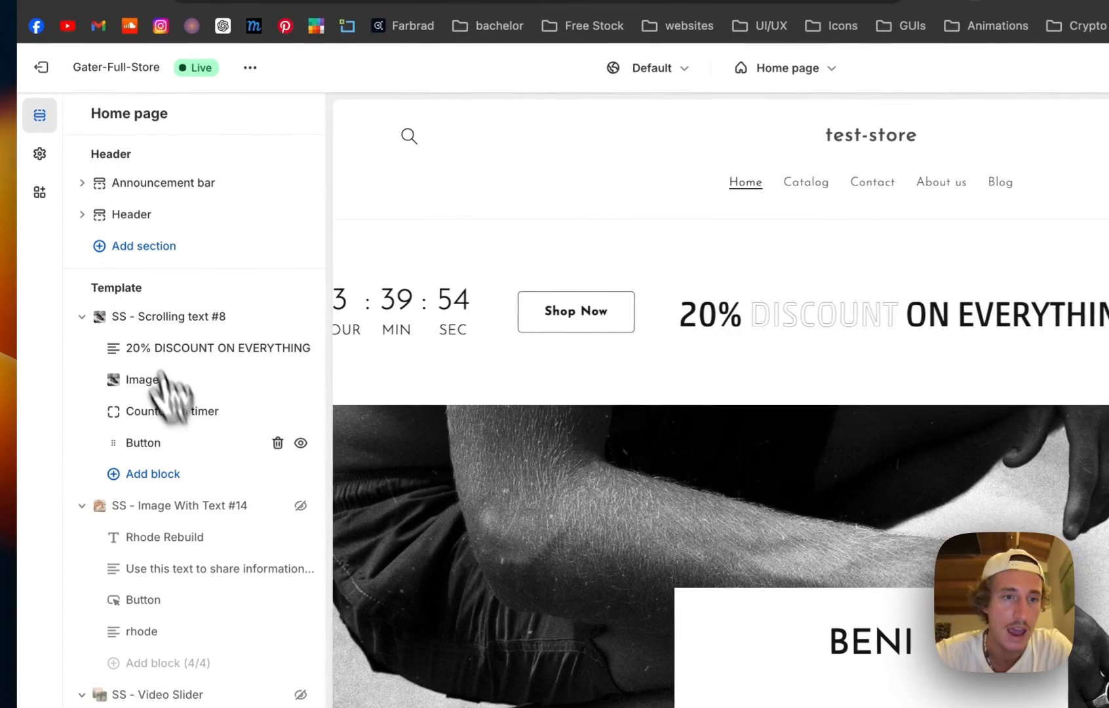
Step: Set the countdown timer block's end date to year 2024, month August, day 11, keeping the hour at 12 AM
click(188, 416)
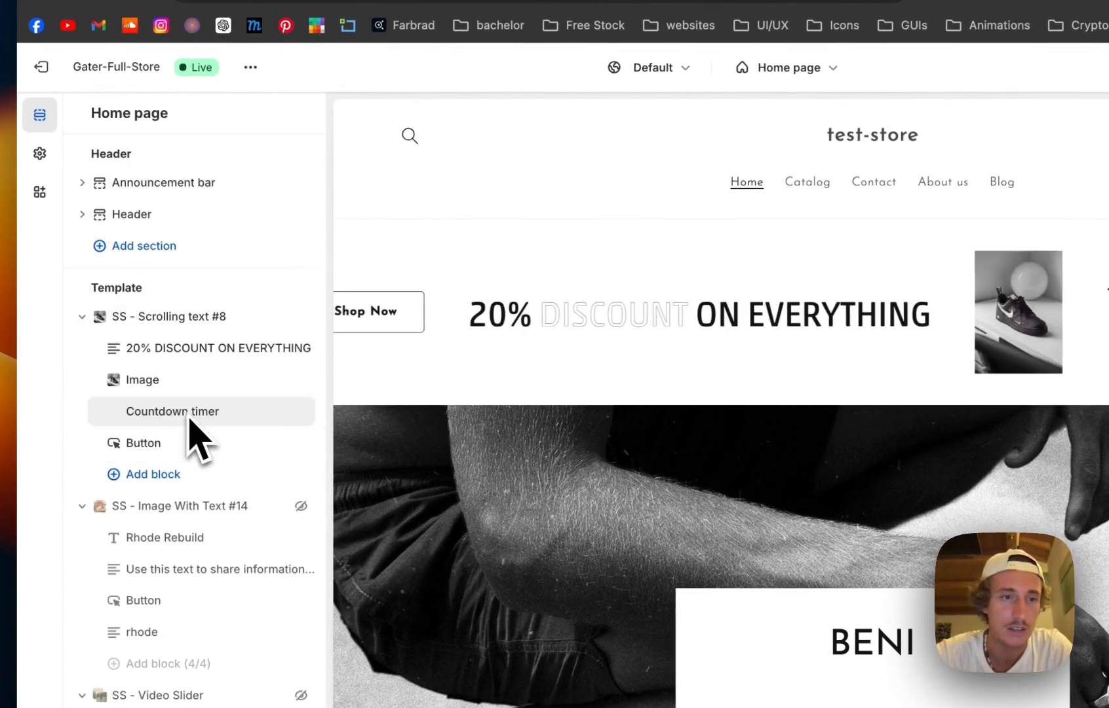
click(152, 250)
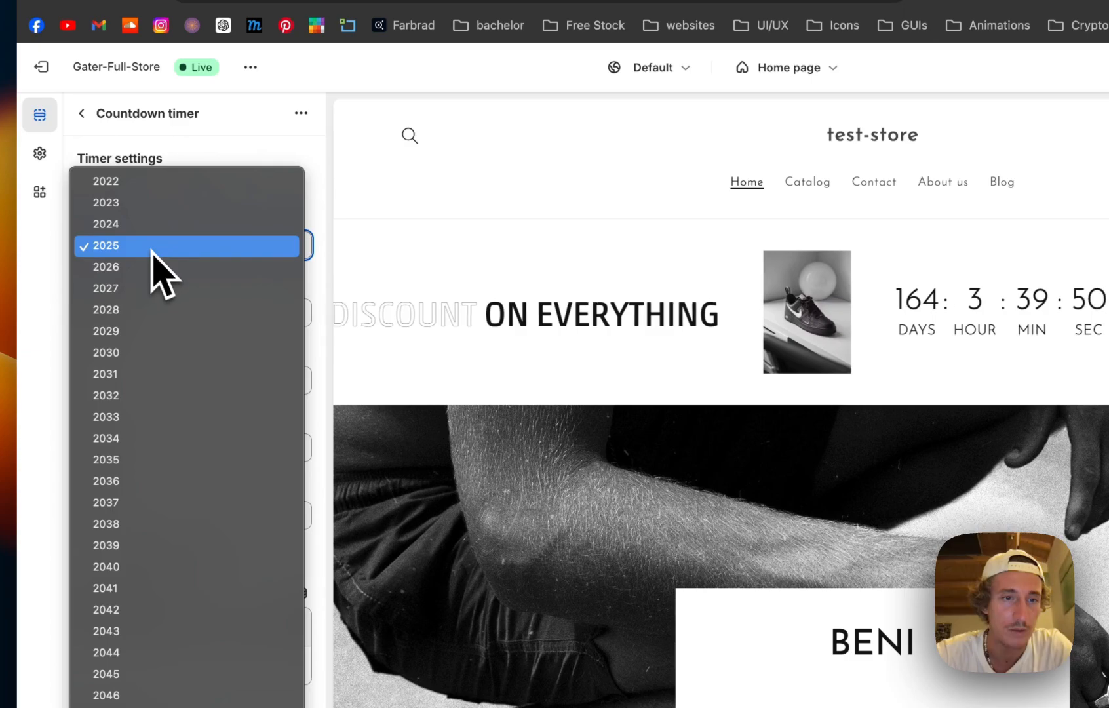
click(152, 225)
click(152, 314)
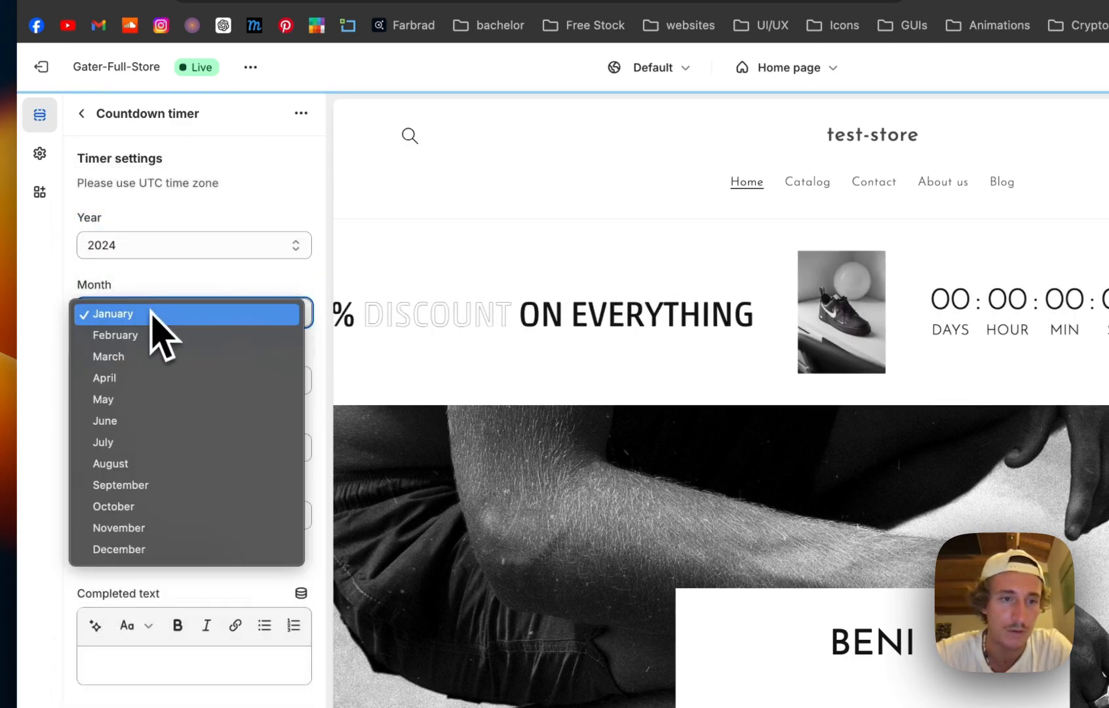
click(144, 463)
click(162, 387)
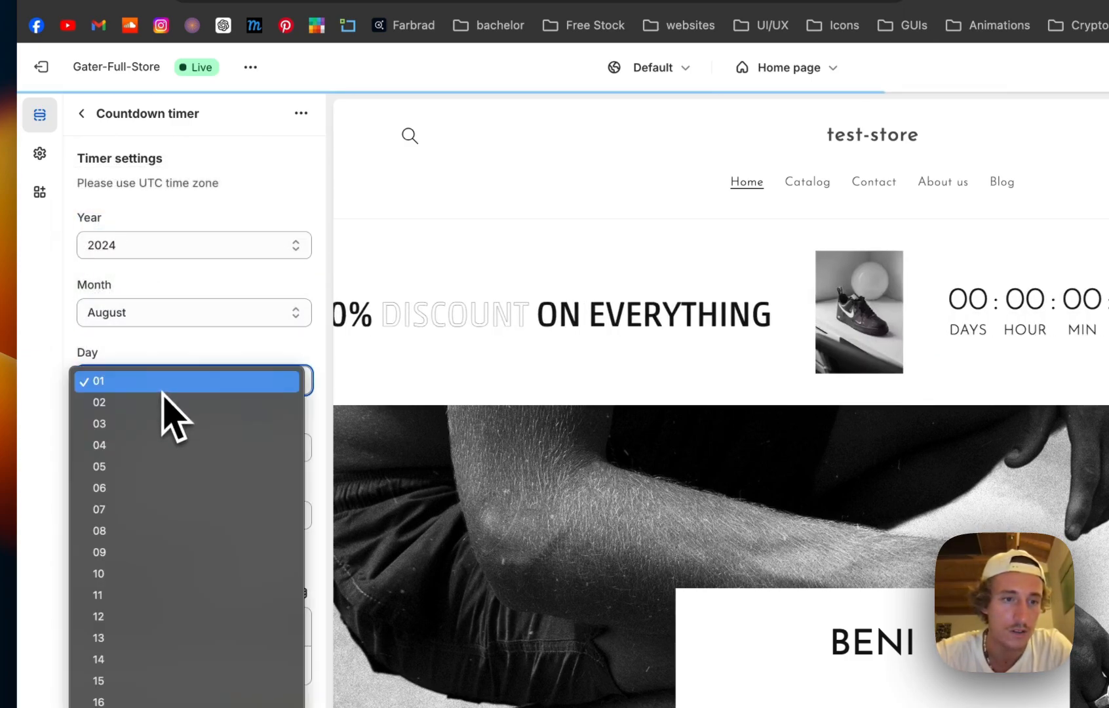
click(153, 593)
click(169, 452)
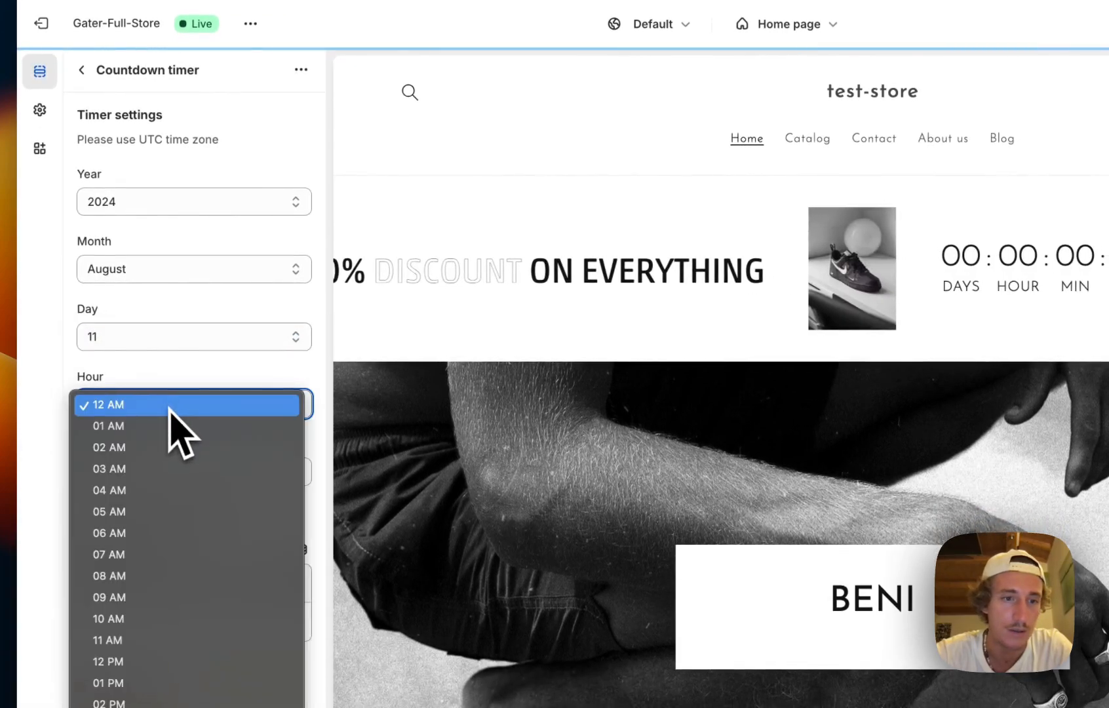
click(322, 376)
Step: Enable hiding the countdown timer on completion and save the theme
scroll(322, 377, down, 3)
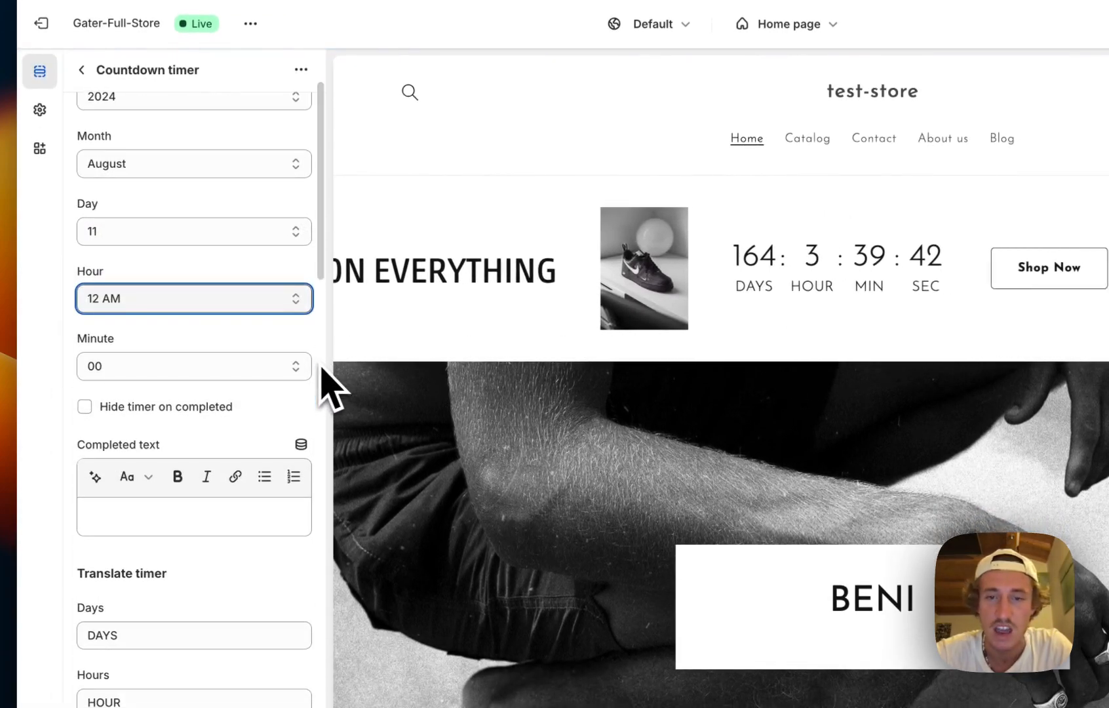
scroll(322, 376, down, 5)
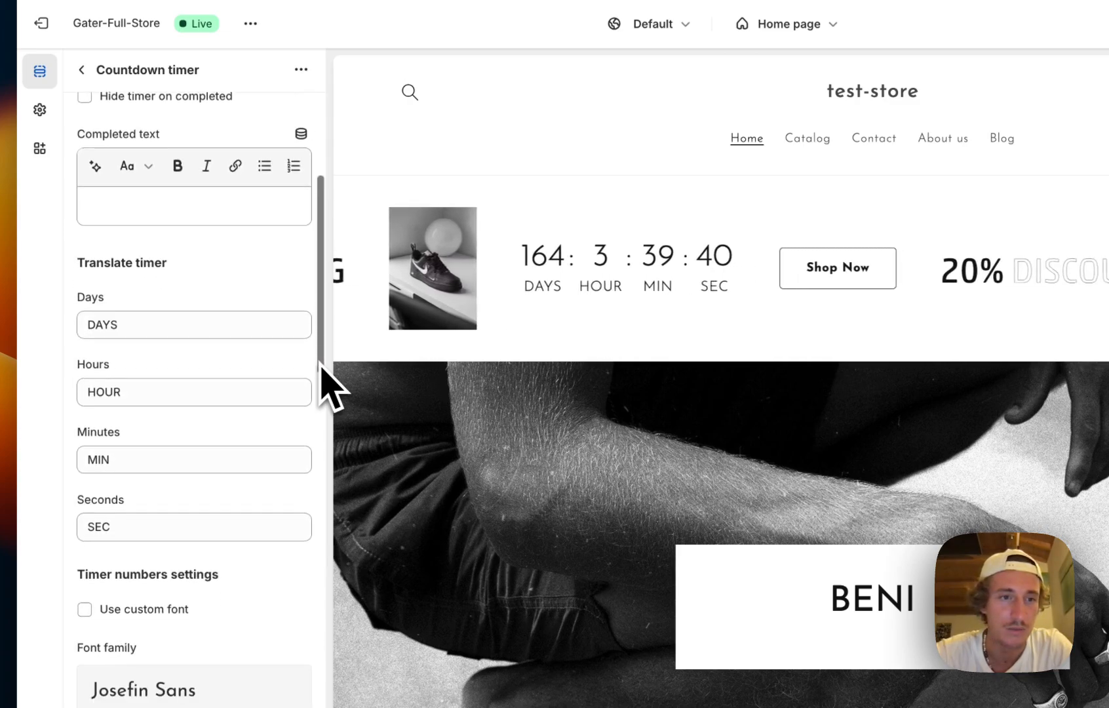
scroll(322, 376, up, 3)
click(87, 295)
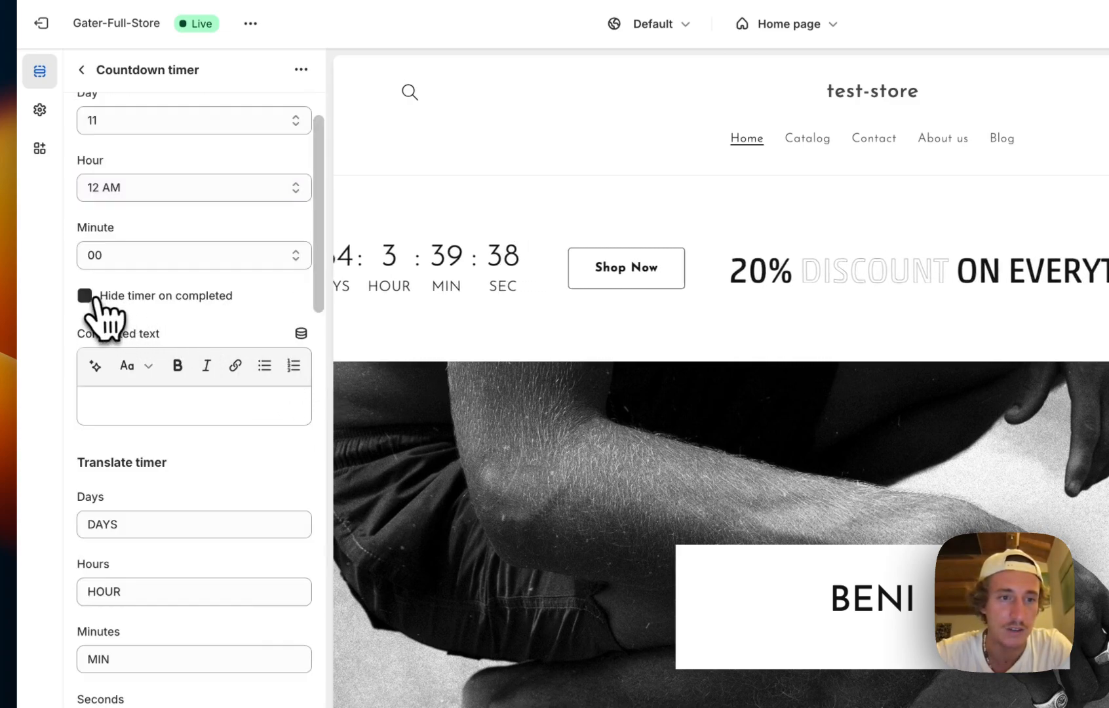
scroll(117, 458, down, 2)
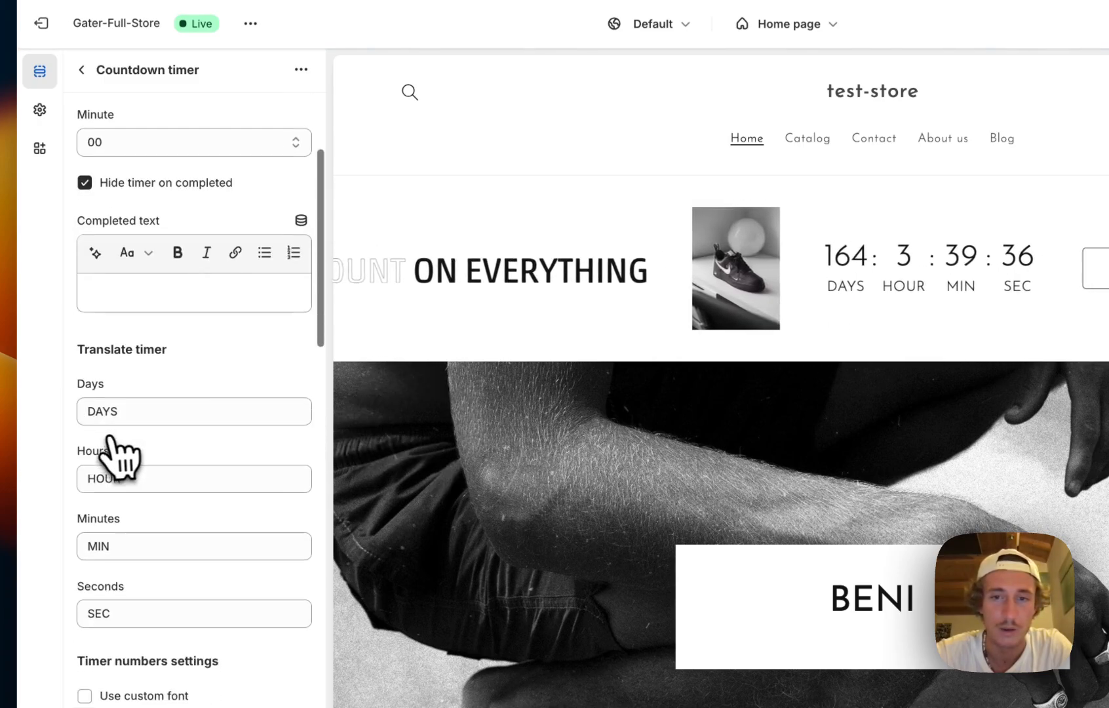
scroll(177, 292, down, 2)
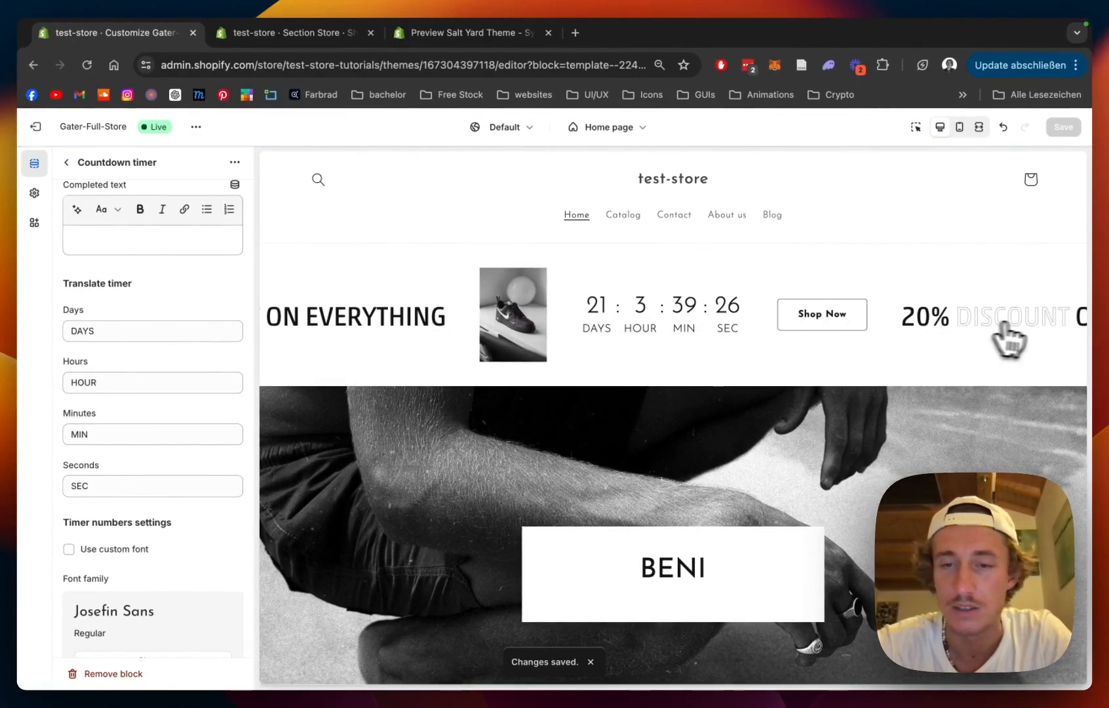
scroll(217, 336, down, 10)
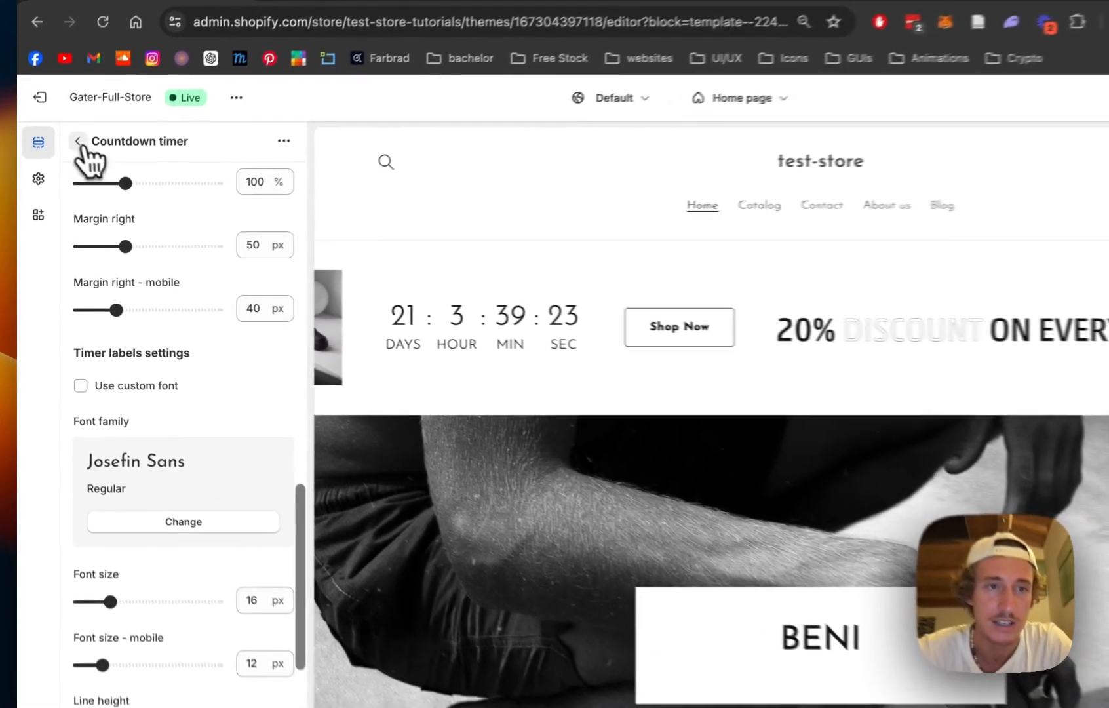
click(67, 162)
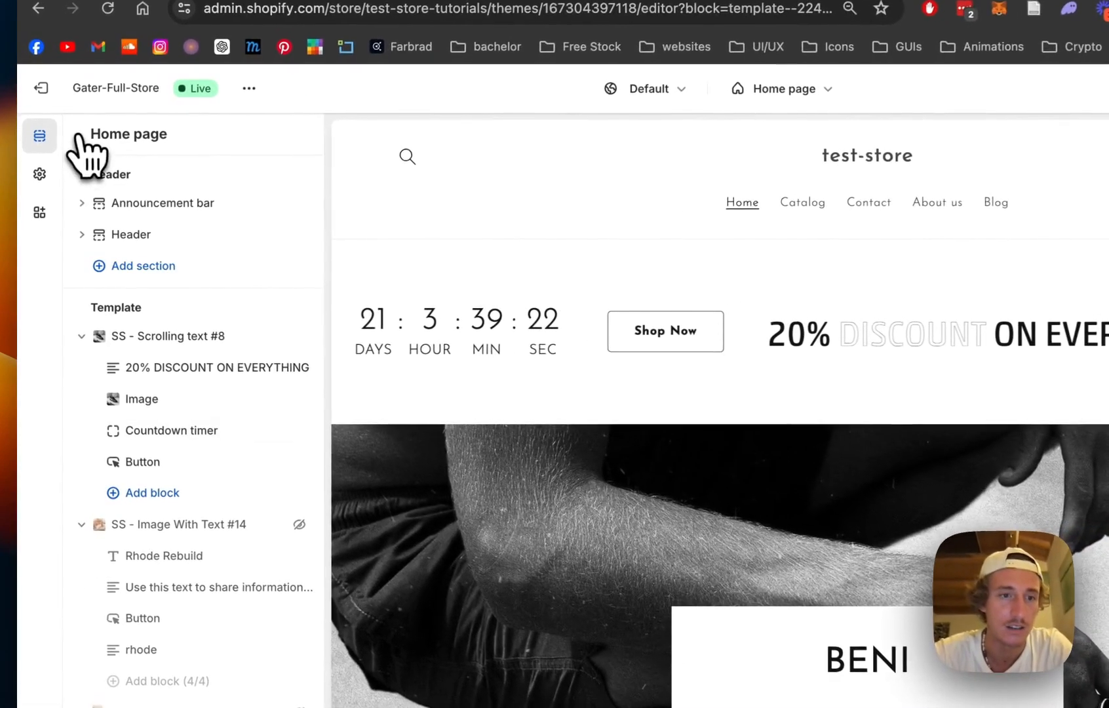
Step: Link the scrolling section's Shop Now button to the Shoes collection and save the theme
click(164, 466)
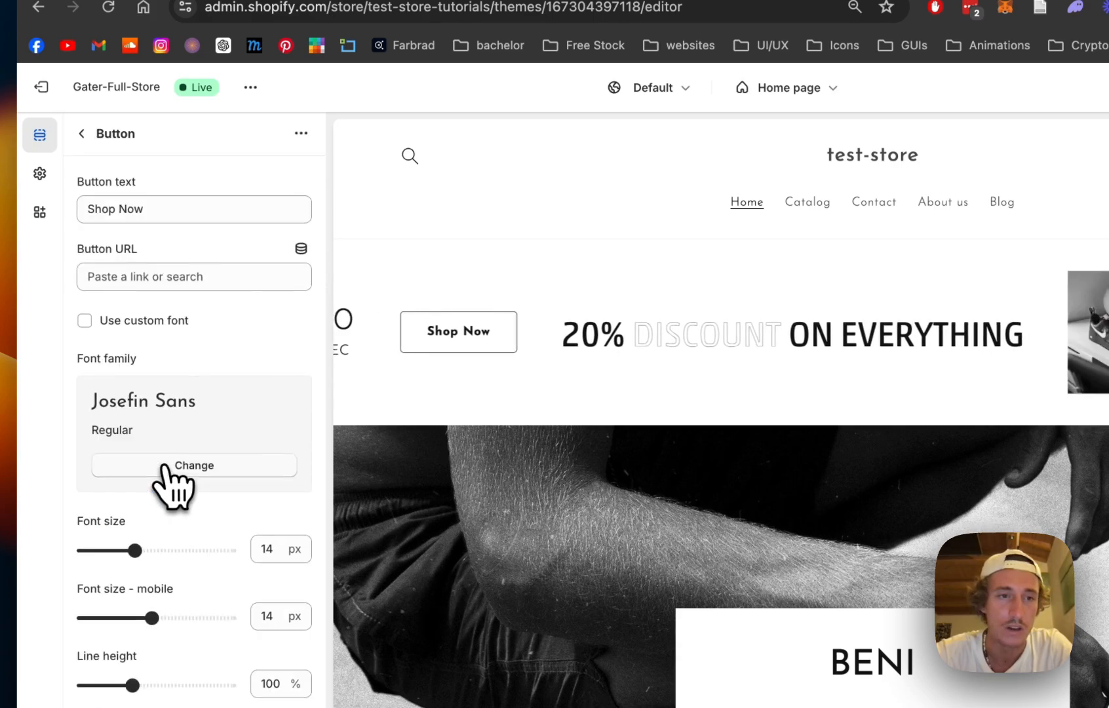
click(164, 314)
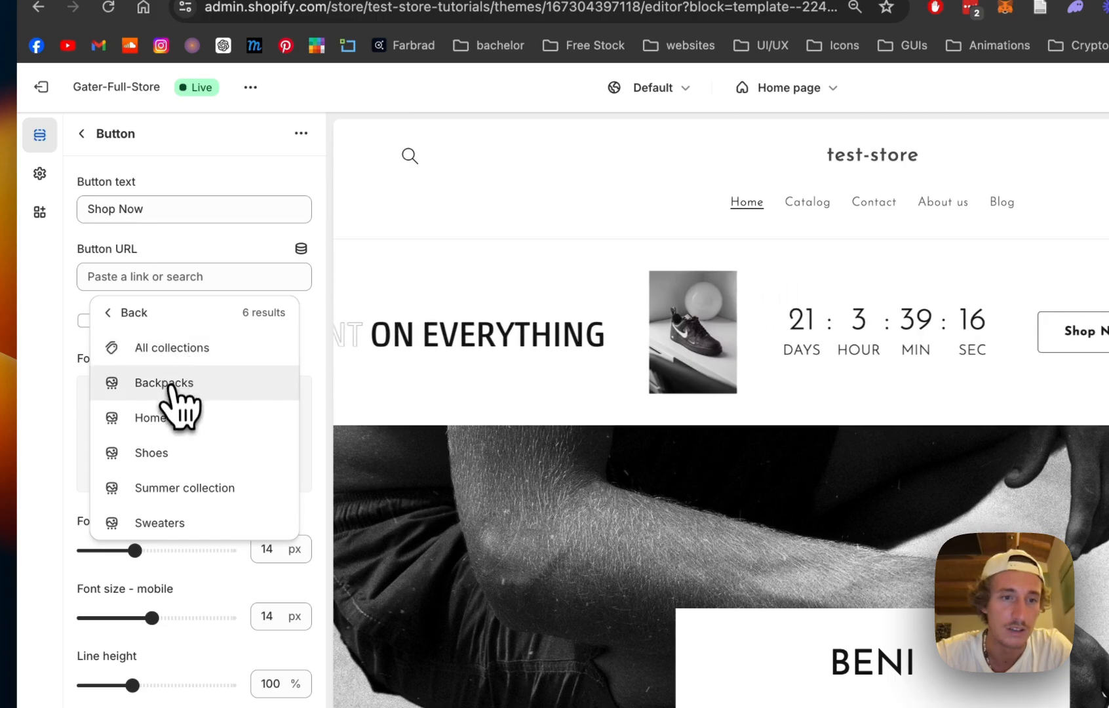
click(166, 458)
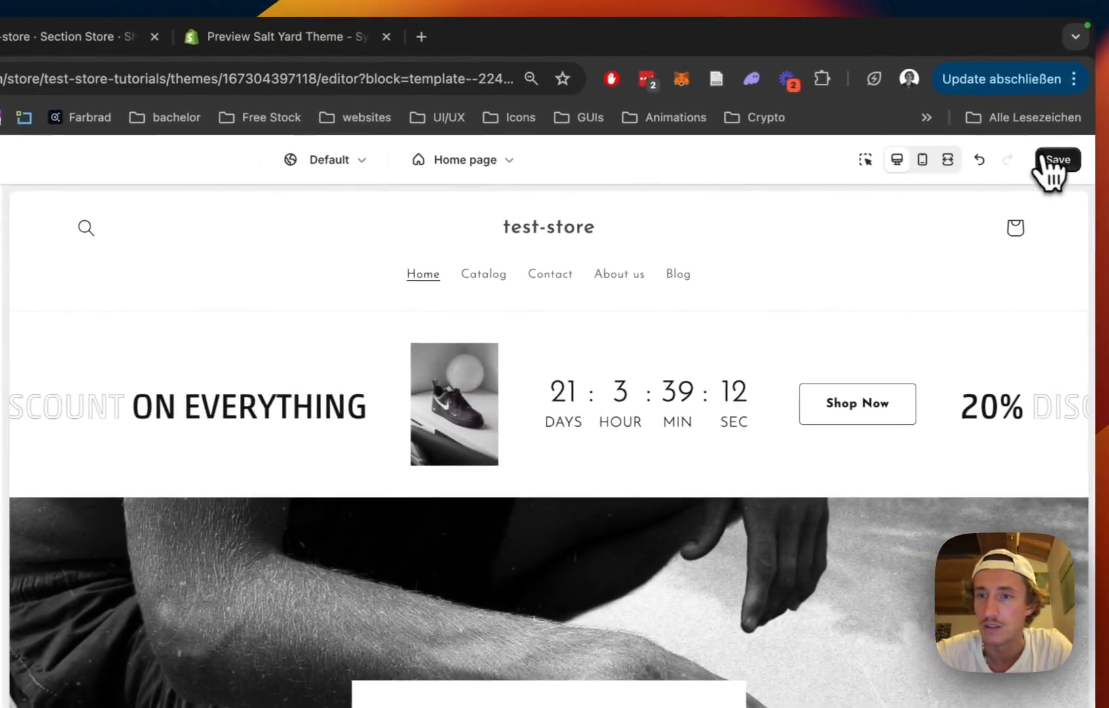
click(1046, 160)
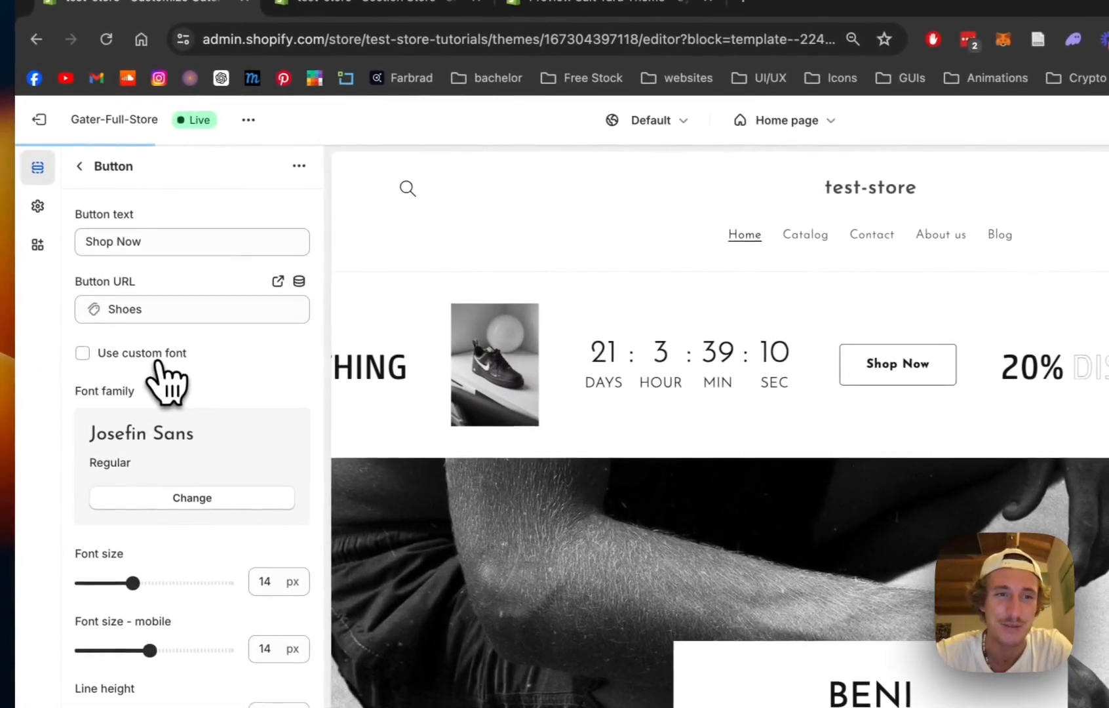
click(82, 168)
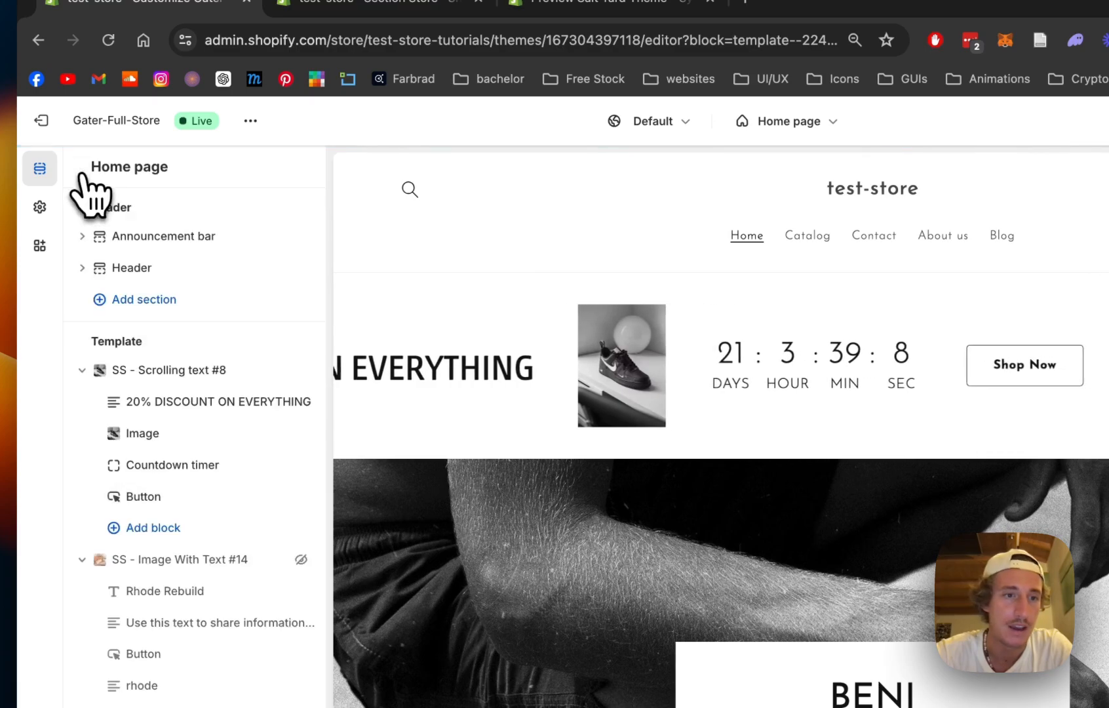
Step: Open the SS - Scrolling text #8 section settings and check the home page in mobile preview before returning to desktop preview
click(183, 371)
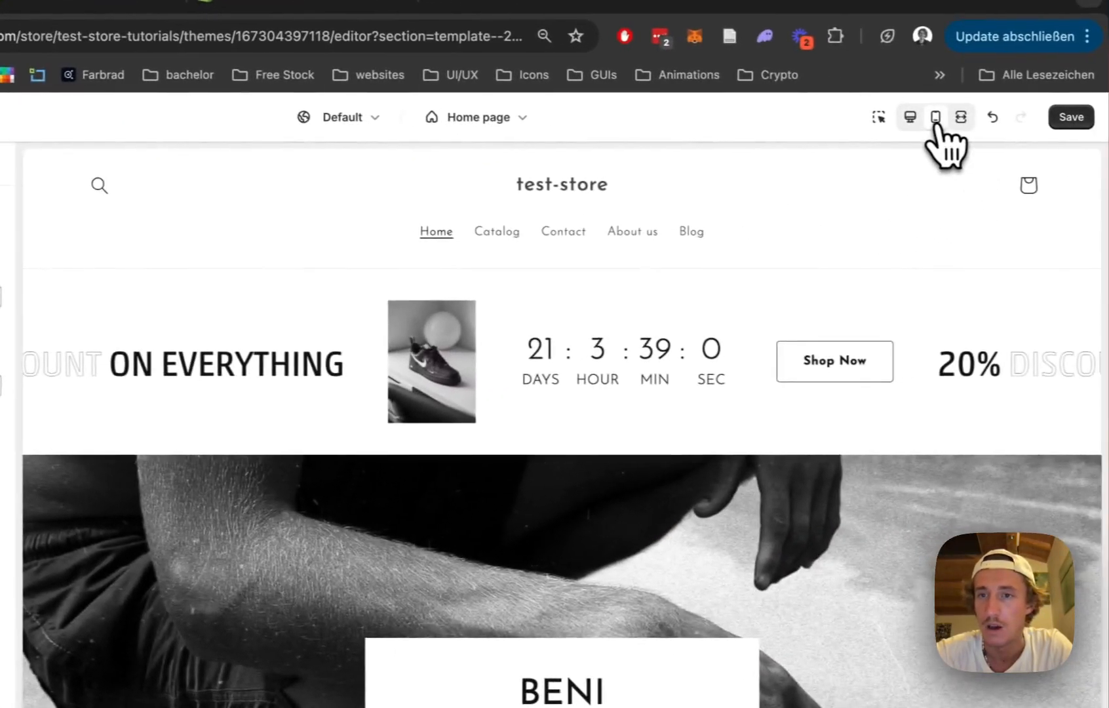
click(1108, 120)
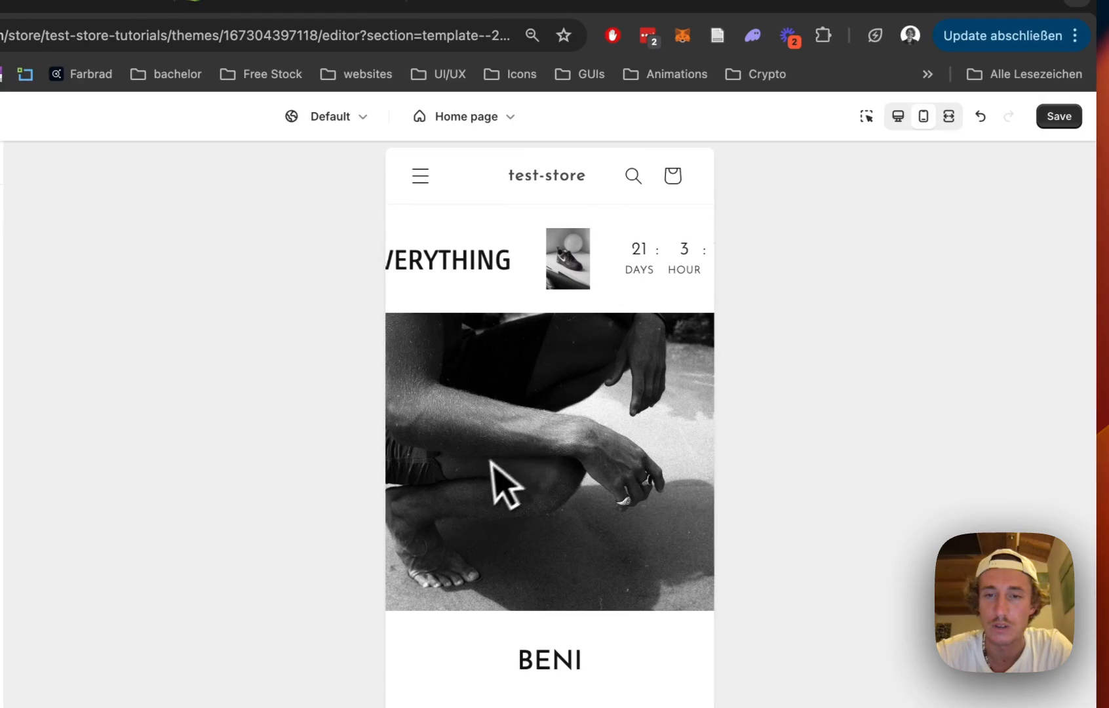
click(898, 116)
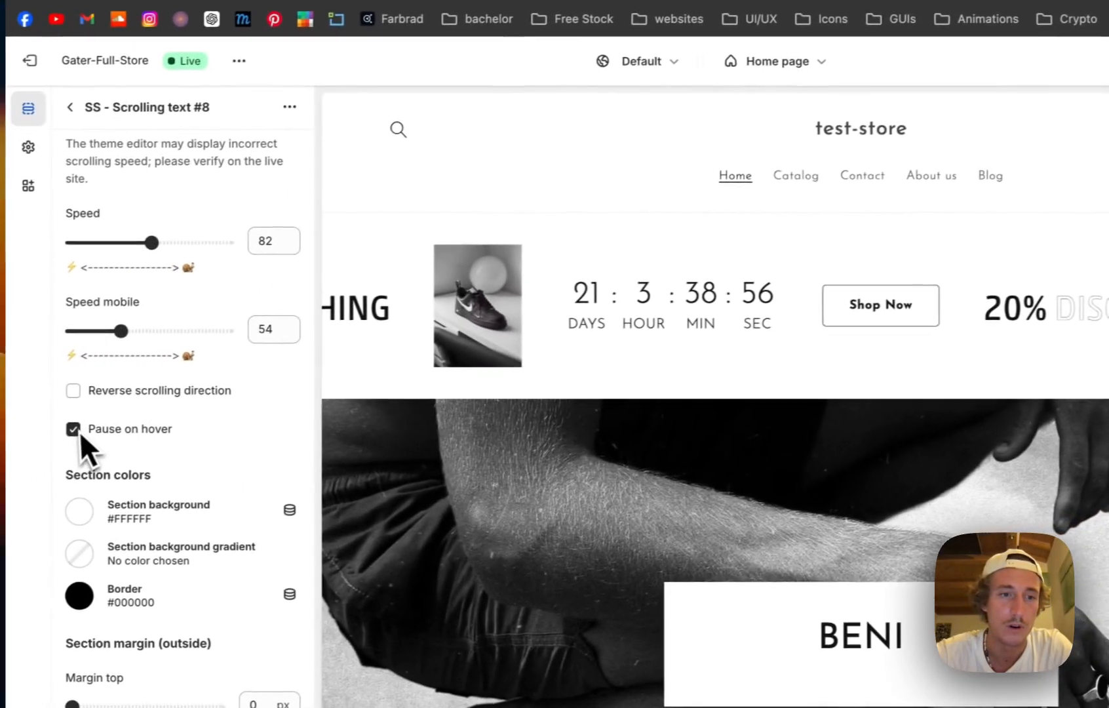
Step: Turn off Pause on hover for the scrolling section and set its section background color to #EDE6DB
click(0, 485)
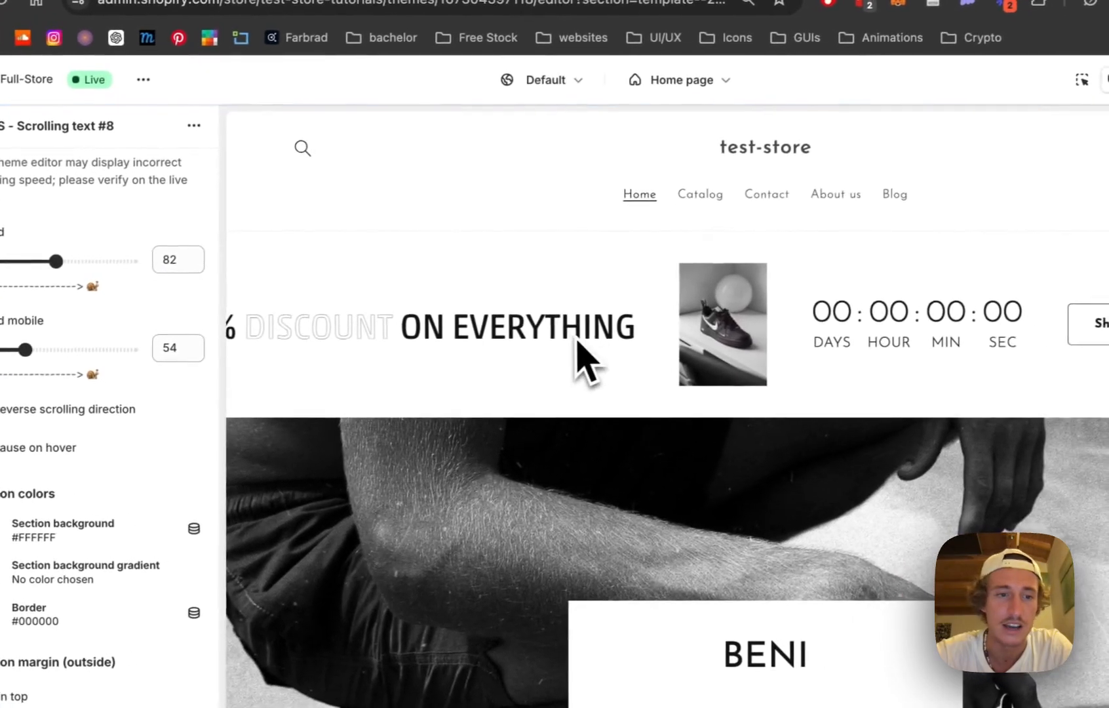
scroll(95, 374, down, 2)
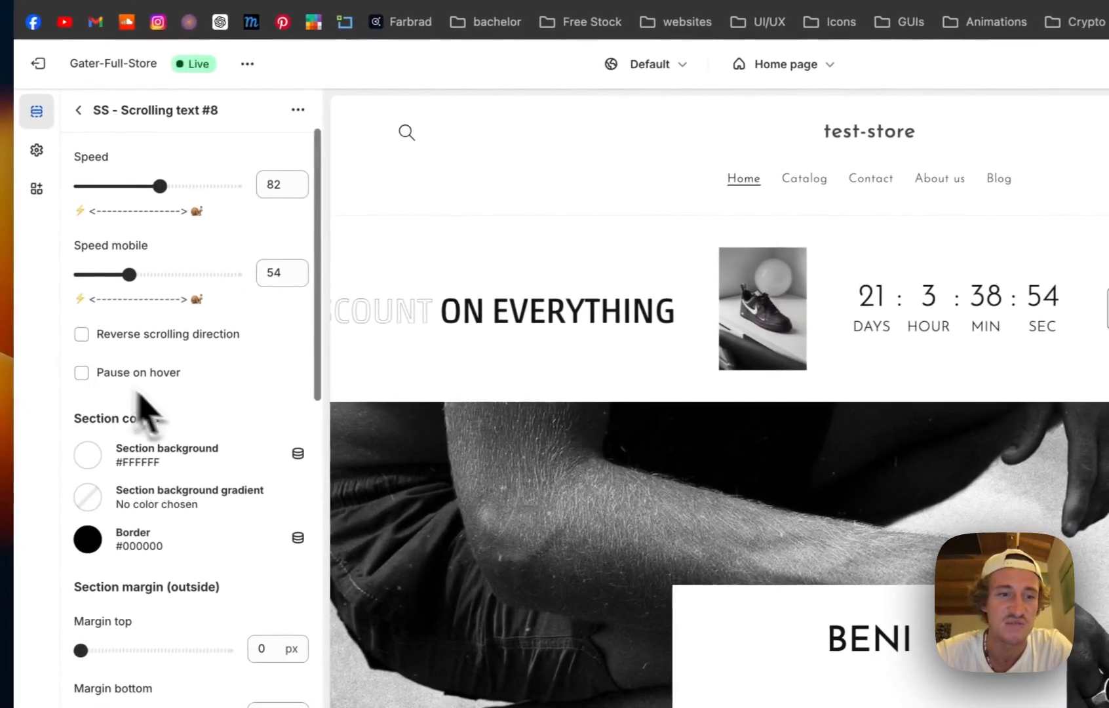
scroll(190, 419, down, 1)
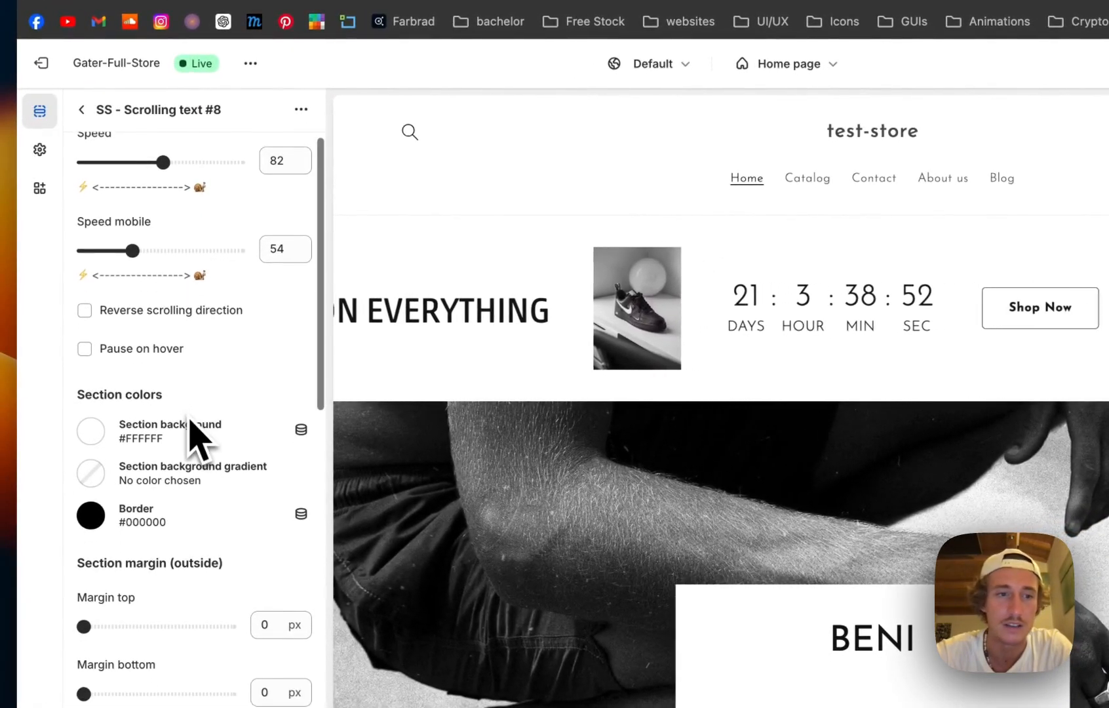
click(96, 433)
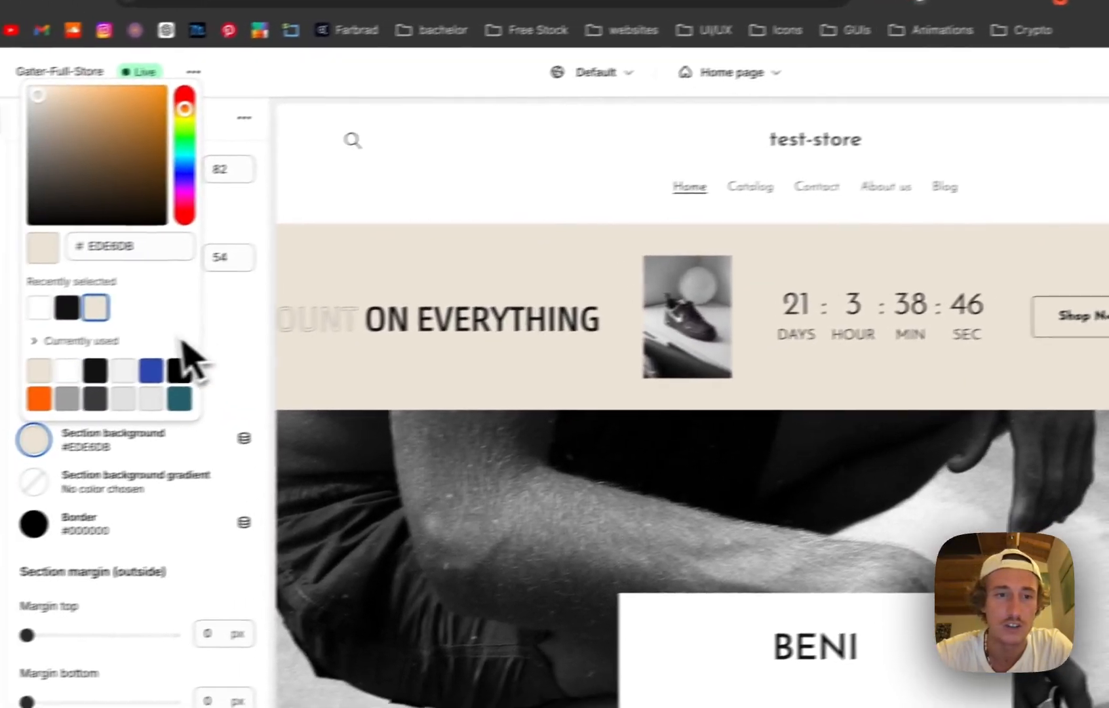
click(298, 328)
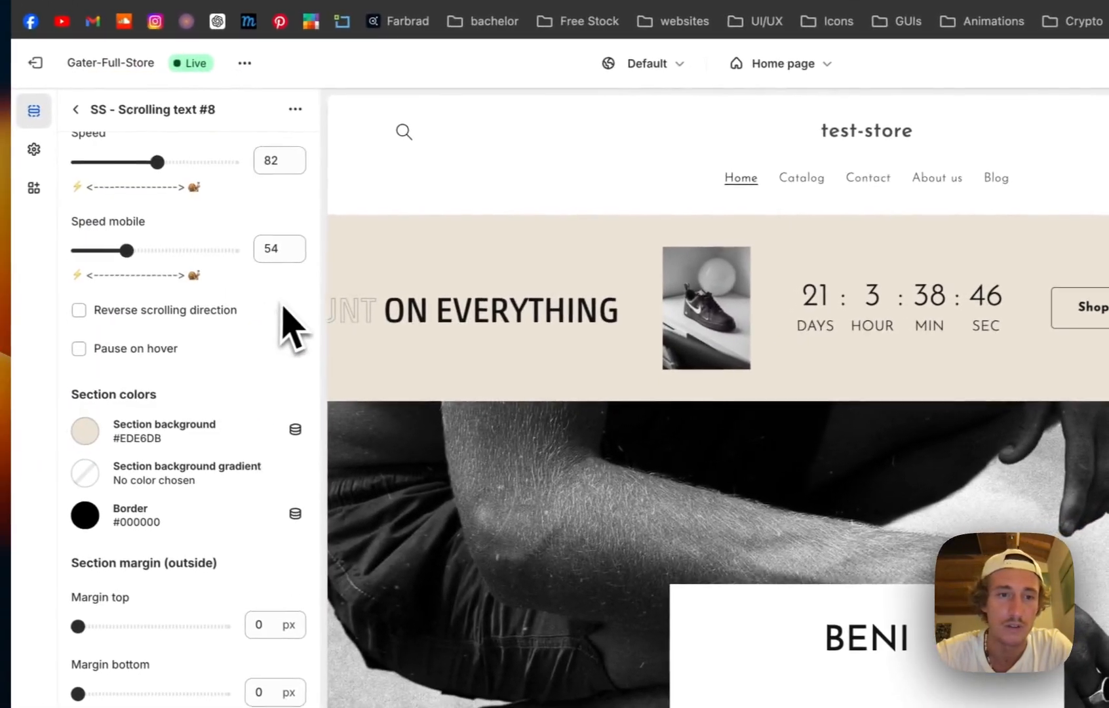
Step: Save the theme with the scrolling section's changes and open the live store view
scroll(292, 328, down, 5)
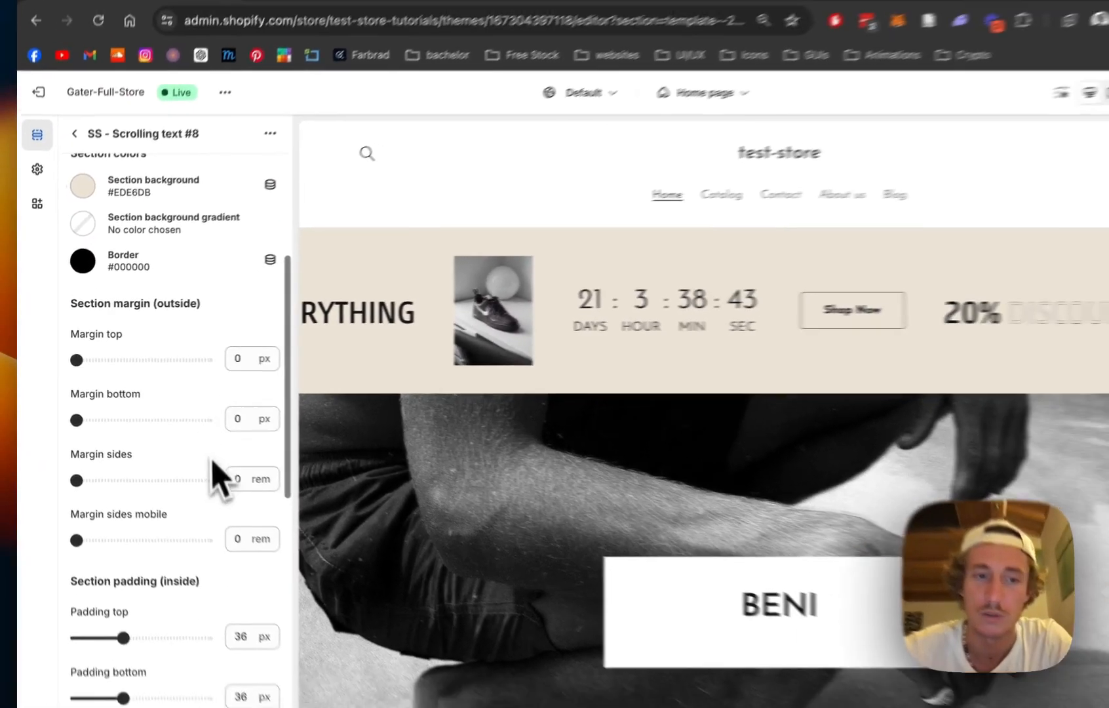
scroll(299, 324, down, 5)
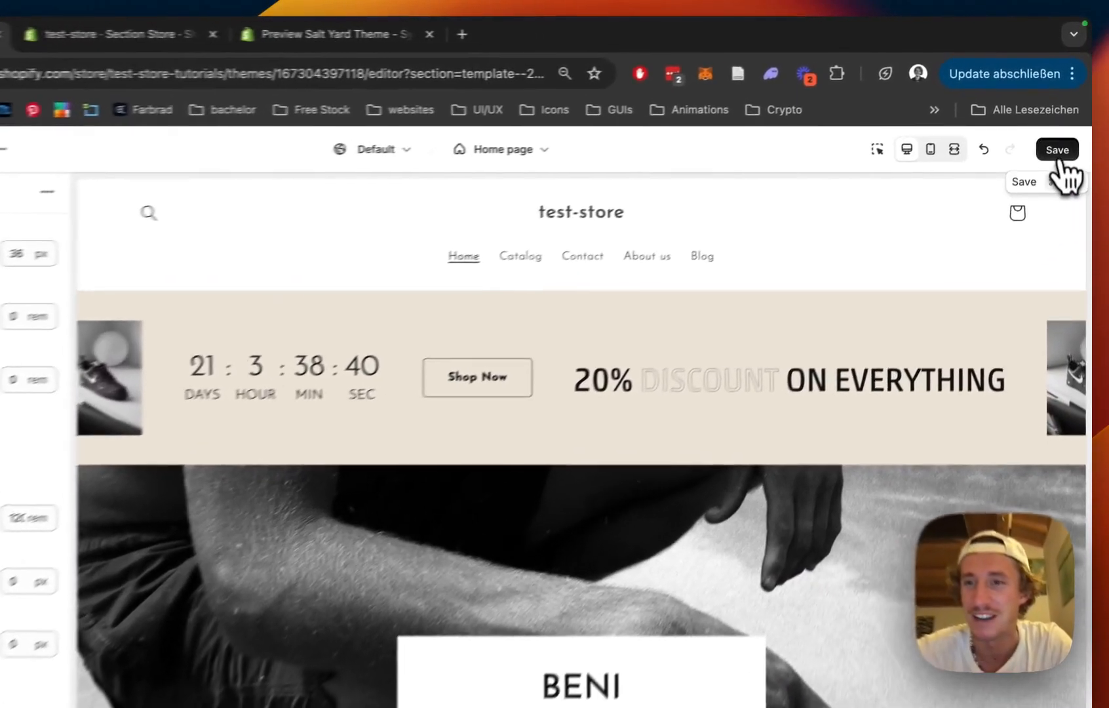
click(1062, 126)
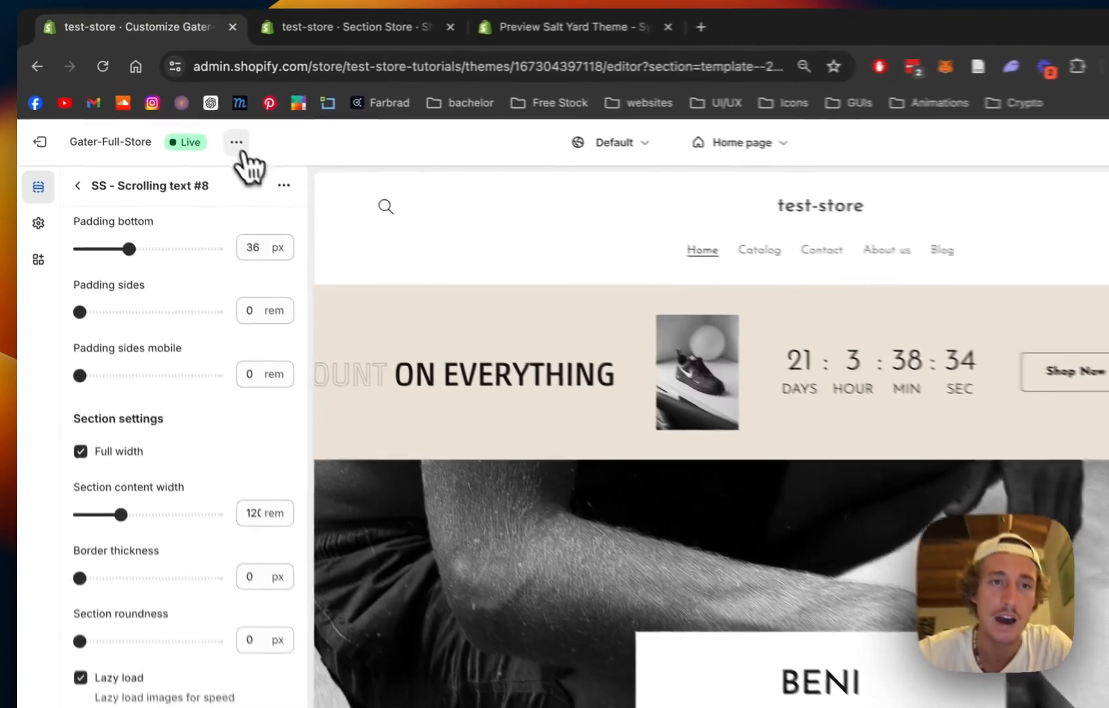
click(195, 126)
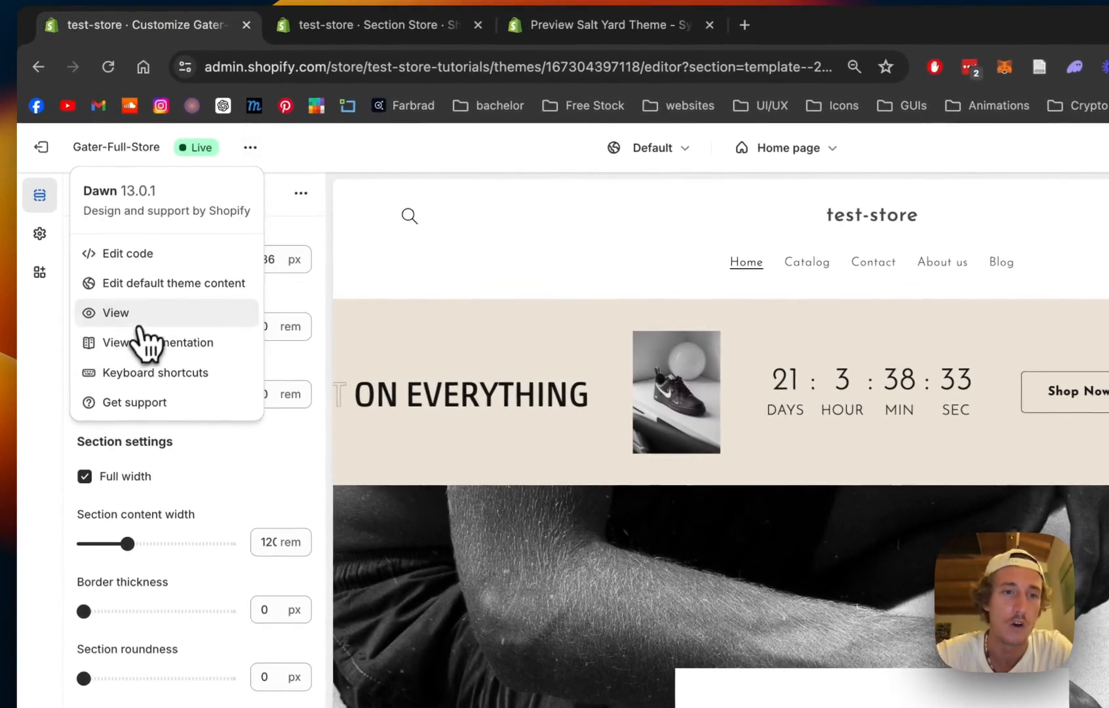
click(140, 324)
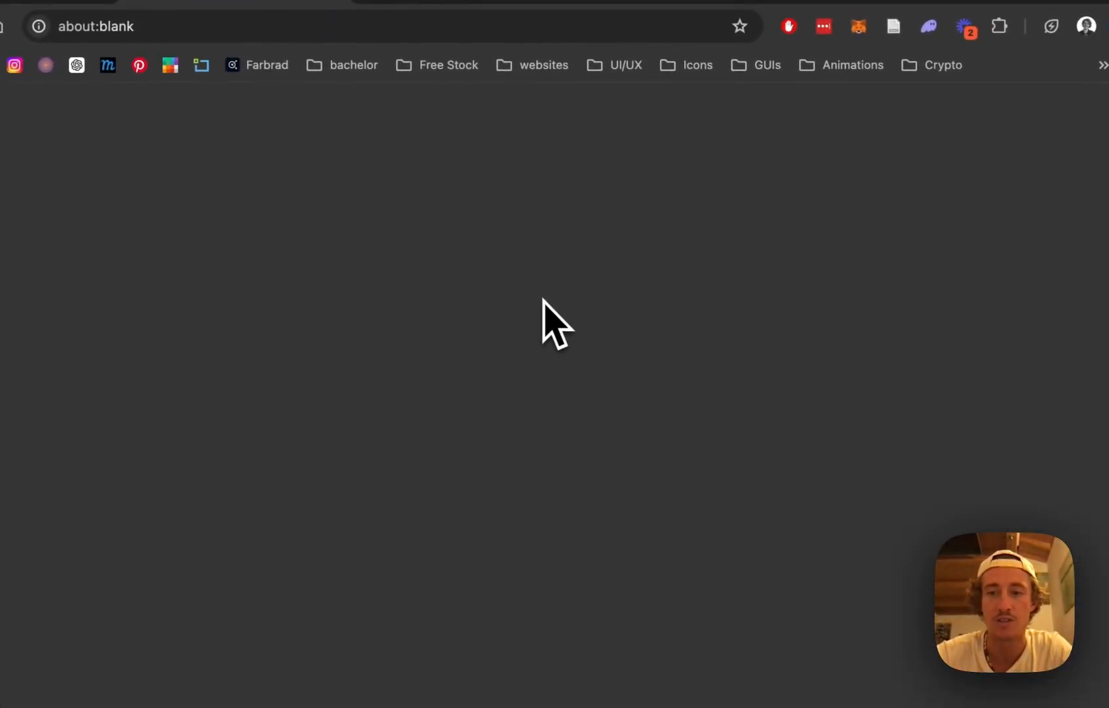